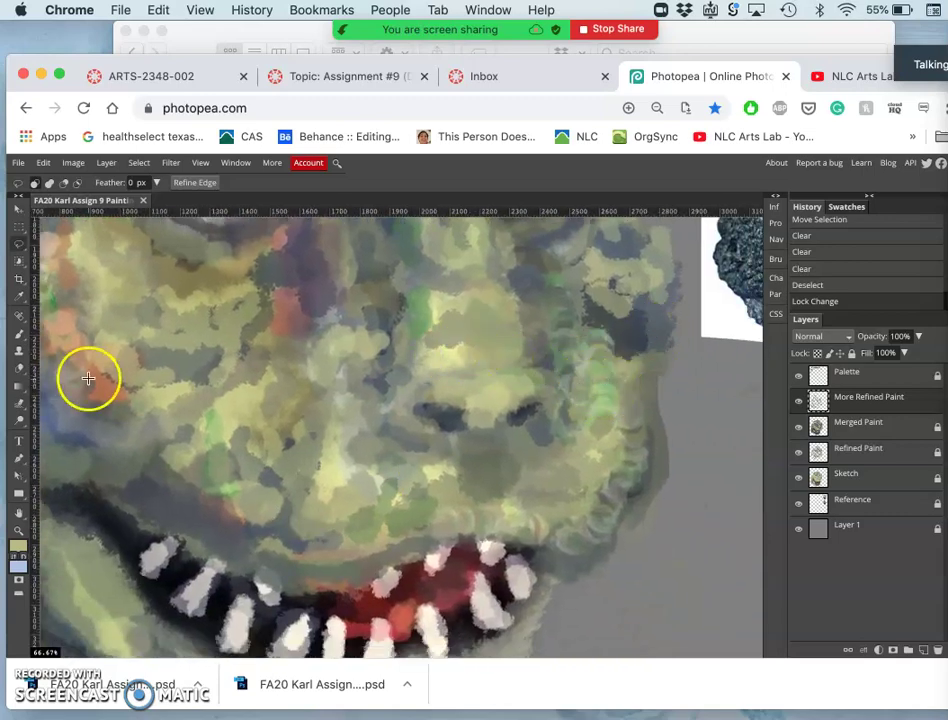
Soften the outer edge of the creature's snout and muzzle on the More Refined Paint layer with the Eraser
{"action": "left_click", "coordinate": [19, 368]}
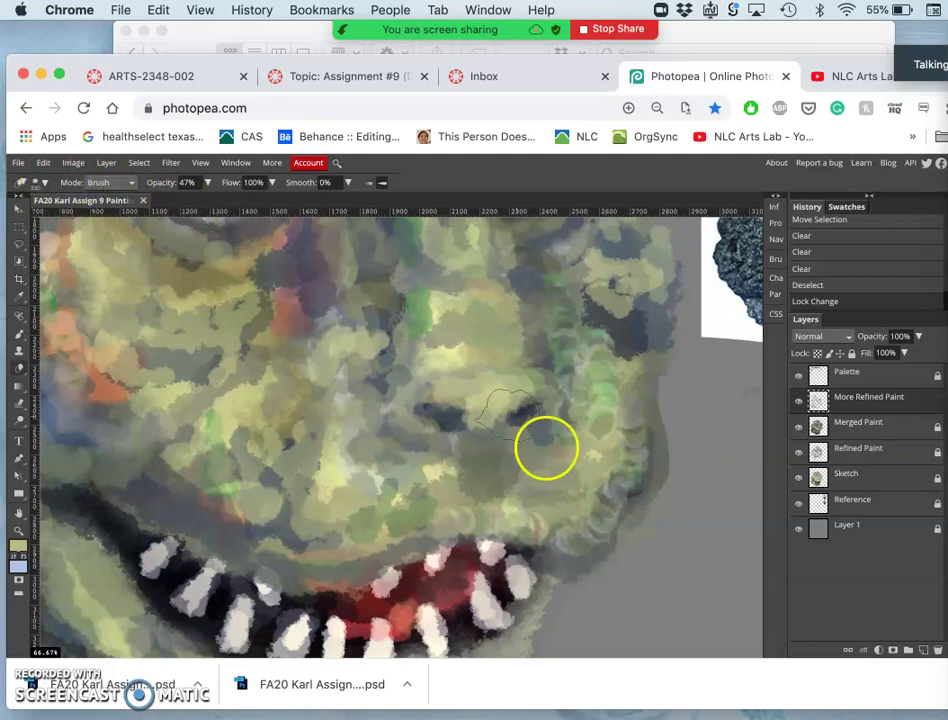
{"action": "left_click", "coordinate": [598, 404]}
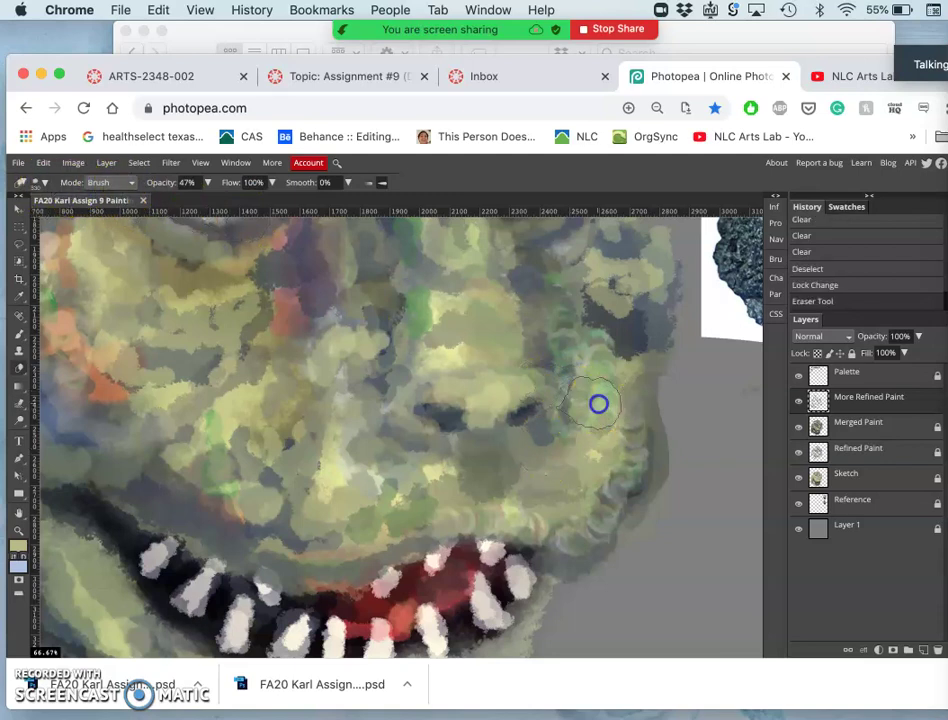
{"action": "mouse_move", "coordinate": [571, 365]}
{"action": "left_mouse_down"}
{"action": "mouse_move", "coordinate": [563, 356]}
{"action": "mouse_move", "coordinate": [586, 383]}
{"action": "left_mouse_up"}
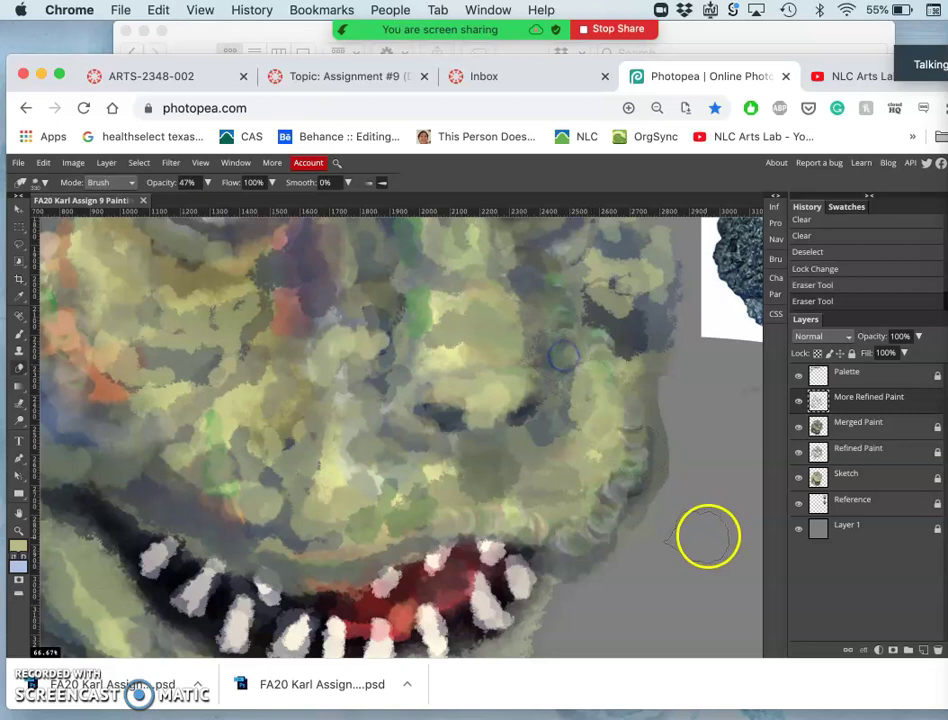
{"action": "mouse_move", "coordinate": [685, 386]}
{"action": "left_mouse_down"}
{"action": "mouse_move", "coordinate": [696, 347]}
{"action": "mouse_move", "coordinate": [612, 333]}
{"action": "mouse_move", "coordinate": [593, 301]}
{"action": "left_mouse_up"}
{"action": "left_click_drag", "start_coordinate": [628, 438], "coordinate": [629, 463]}
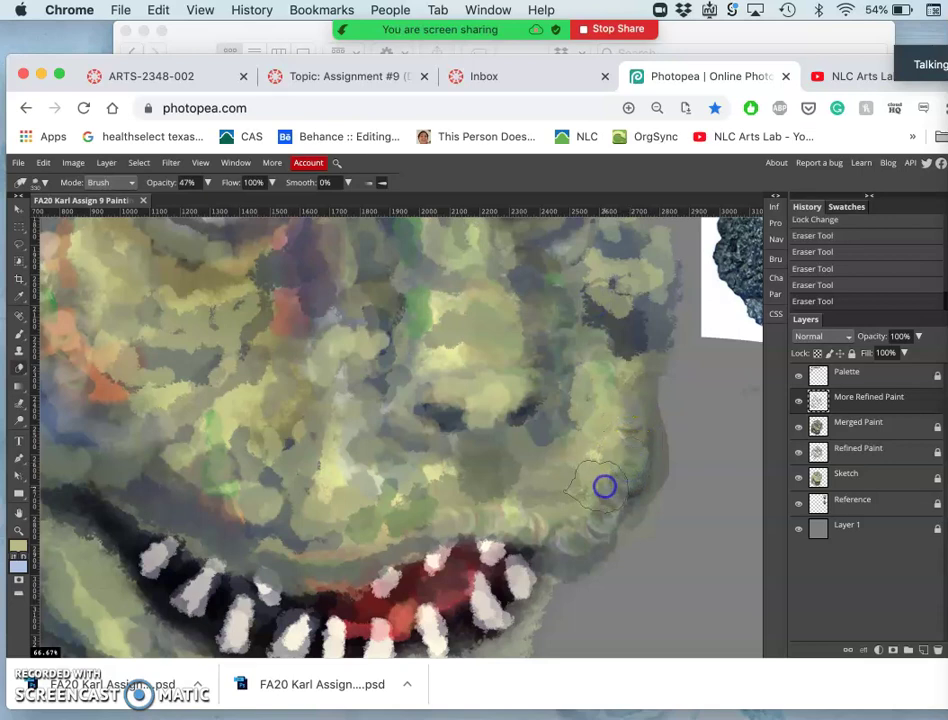
{"action": "mouse_move", "coordinate": [579, 513]}
{"action": "left_mouse_down"}
{"action": "mouse_move", "coordinate": [518, 500]}
{"action": "mouse_move", "coordinate": [453, 499]}
{"action": "left_mouse_up"}
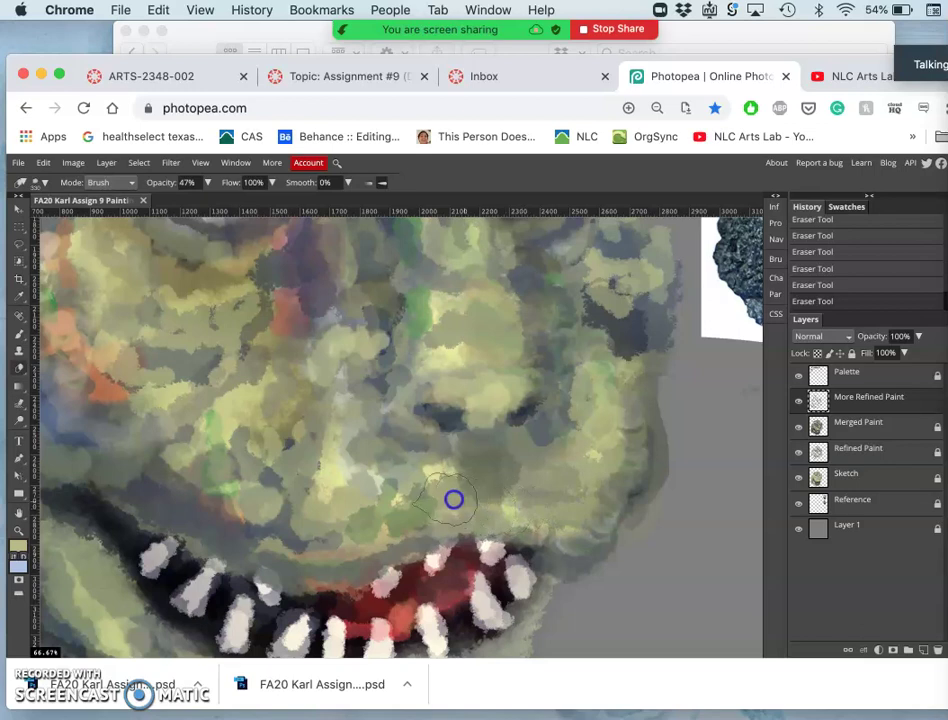
Switch the eraser to the rough 176 px brush tip and soften the paint below the nostrils
{"action": "left_click", "coordinate": [40, 182]}
{"action": "scroll", "coordinate": [96, 295], "scroll_direction": "down", "scroll_amount": 3}
{"action": "left_click", "coordinate": [105, 316]}
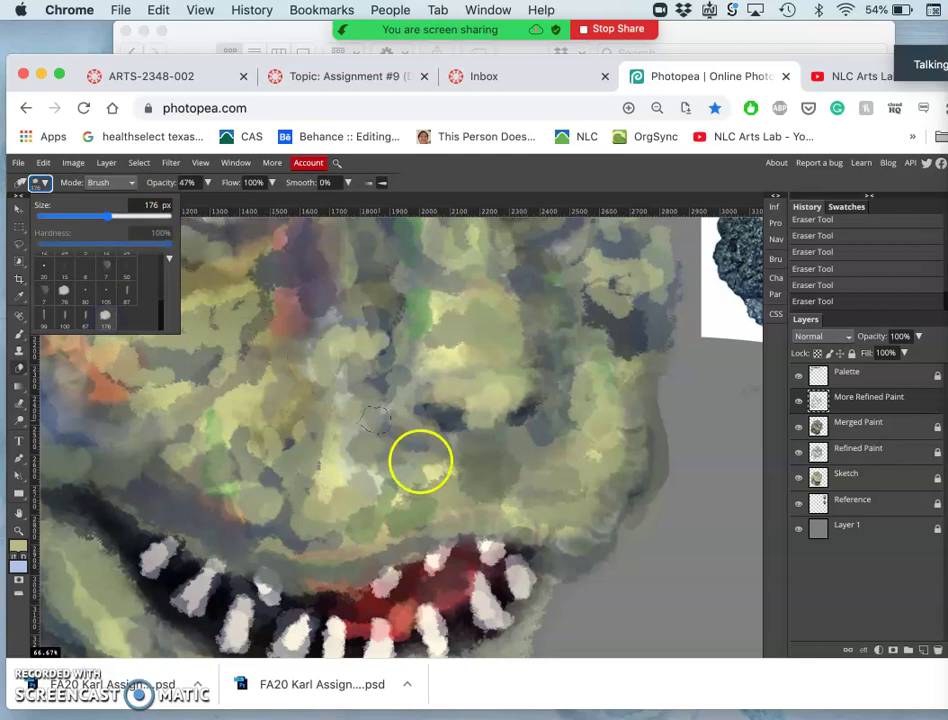
{"action": "mouse_move", "coordinate": [476, 481]}
{"action": "left_mouse_down"}
{"action": "mouse_move", "coordinate": [474, 496]}
{"action": "mouse_move", "coordinate": [448, 502]}
{"action": "left_mouse_up"}
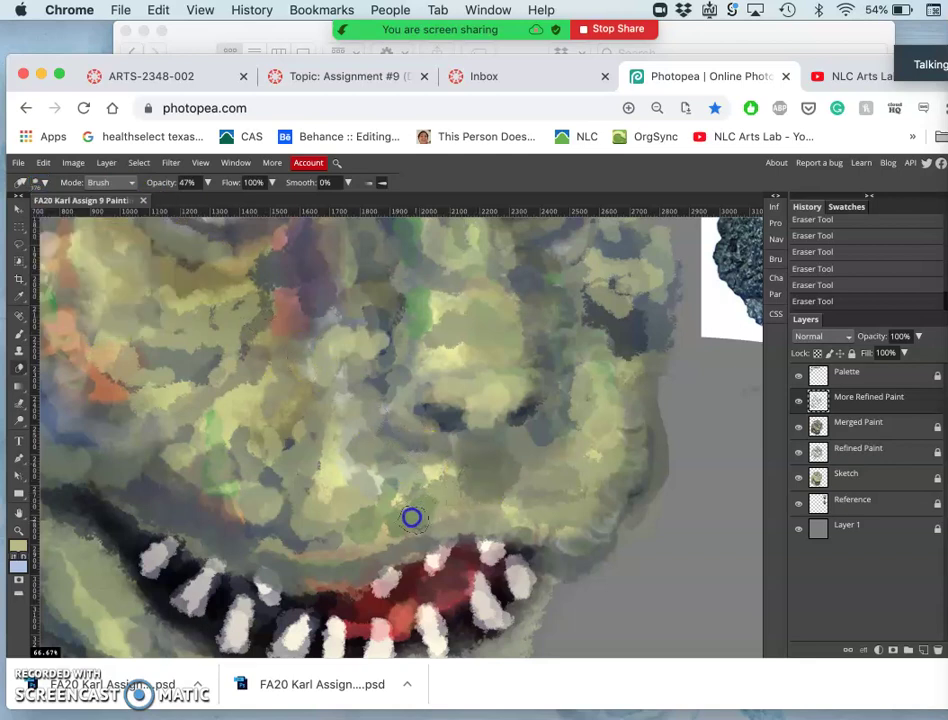
Partially erase the dark outline along the outer edge of the cheek beside the green and orange patches
{"action": "scroll", "coordinate": [252, 489], "scroll_direction": "left", "scroll_amount": 5}
{"action": "scroll", "coordinate": [252, 489], "scroll_direction": "up", "scroll_amount": 2}
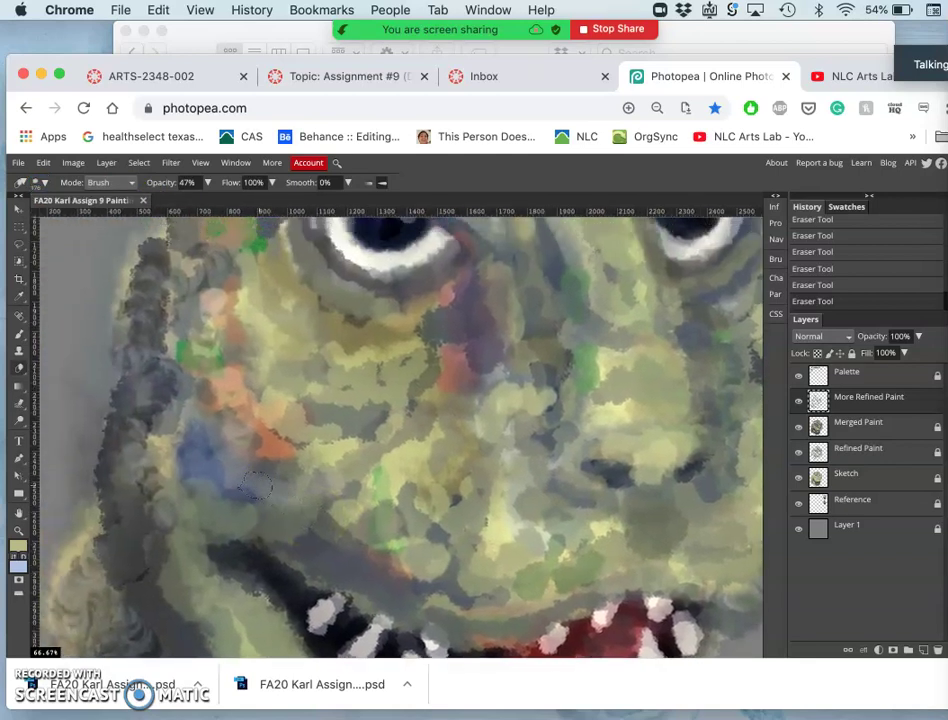
{"action": "left_click_drag", "start_coordinate": [152, 376], "coordinate": [165, 345]}
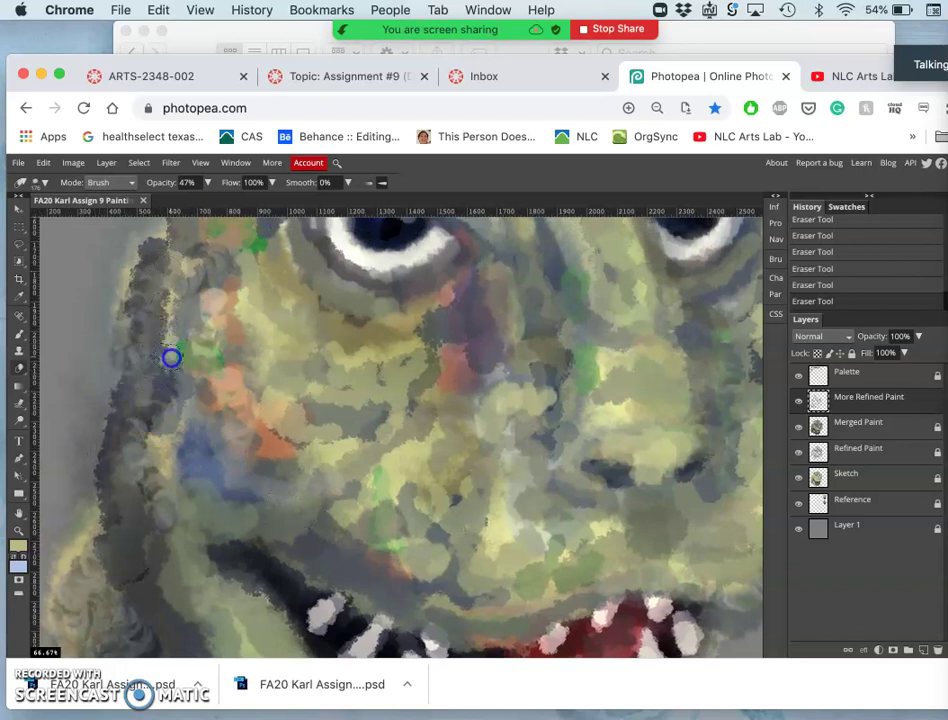
{"action": "left_click_drag", "start_coordinate": [172, 368], "coordinate": [175, 395]}
Blend the dark shadow behind the jaw and the tan paint on the back of the neck by erasing lightly
{"action": "scroll", "coordinate": [152, 497], "scroll_direction": "down", "scroll_amount": 5}
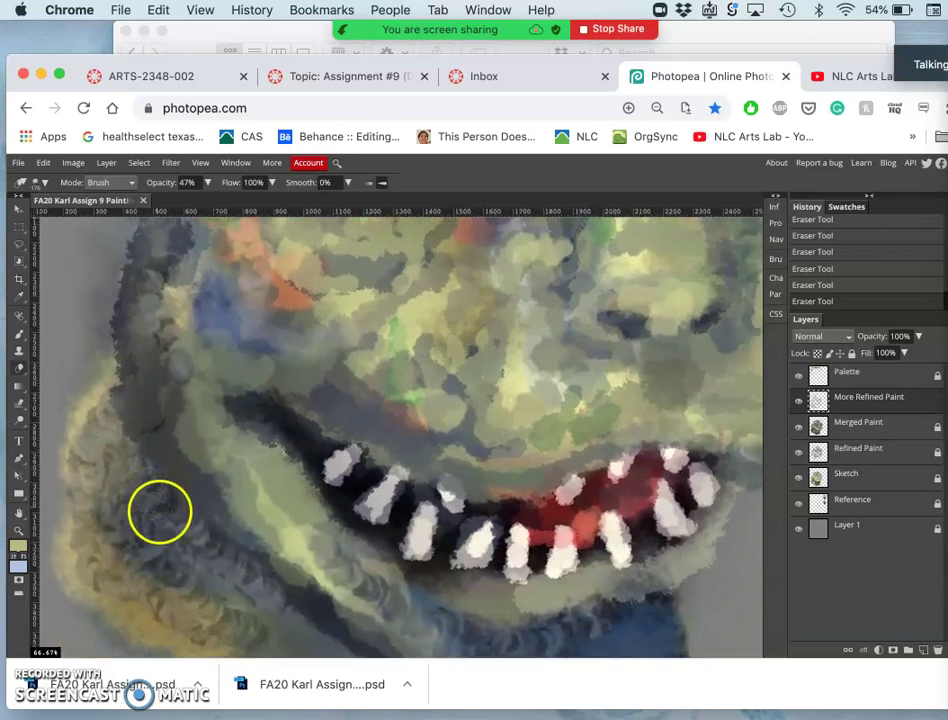
{"action": "left_click_drag", "start_coordinate": [179, 567], "coordinate": [172, 545]}
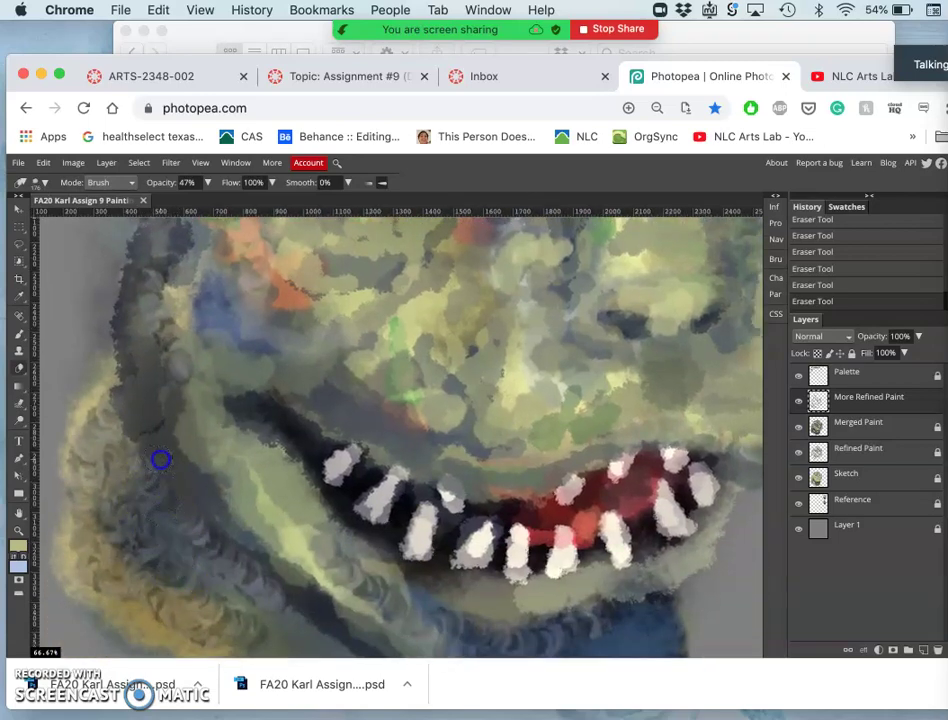
{"action": "mouse_move", "coordinate": [121, 498]}
{"action": "left_mouse_down"}
{"action": "mouse_move", "coordinate": [129, 598]}
{"action": "mouse_move", "coordinate": [86, 578]}
{"action": "left_mouse_up"}
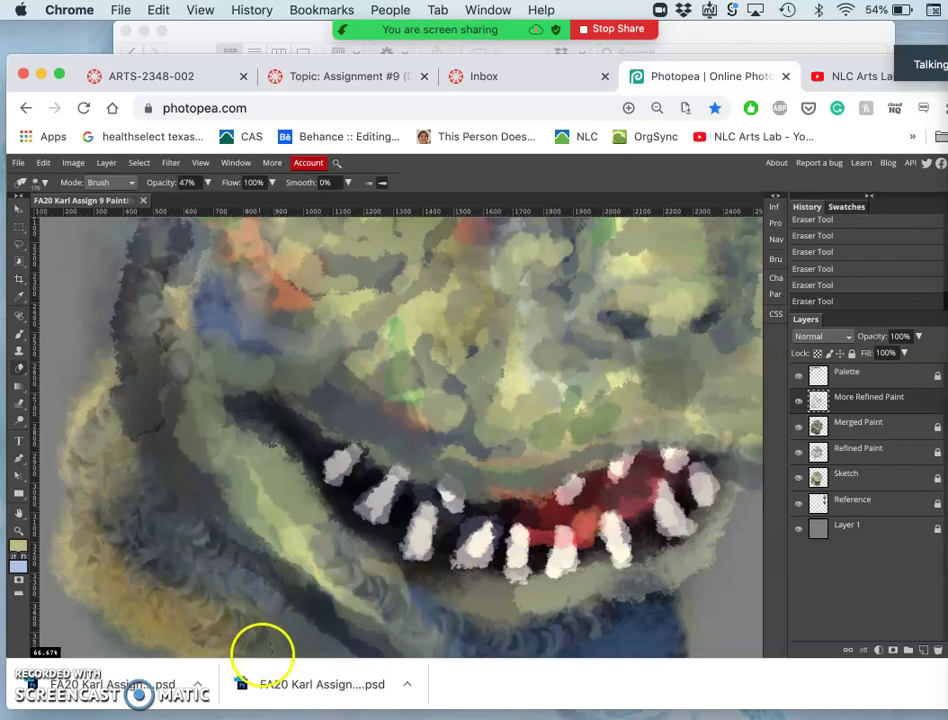
{"action": "left_click", "coordinate": [134, 517]}
{"action": "left_click_drag", "start_coordinate": [106, 409], "coordinate": [101, 427]}
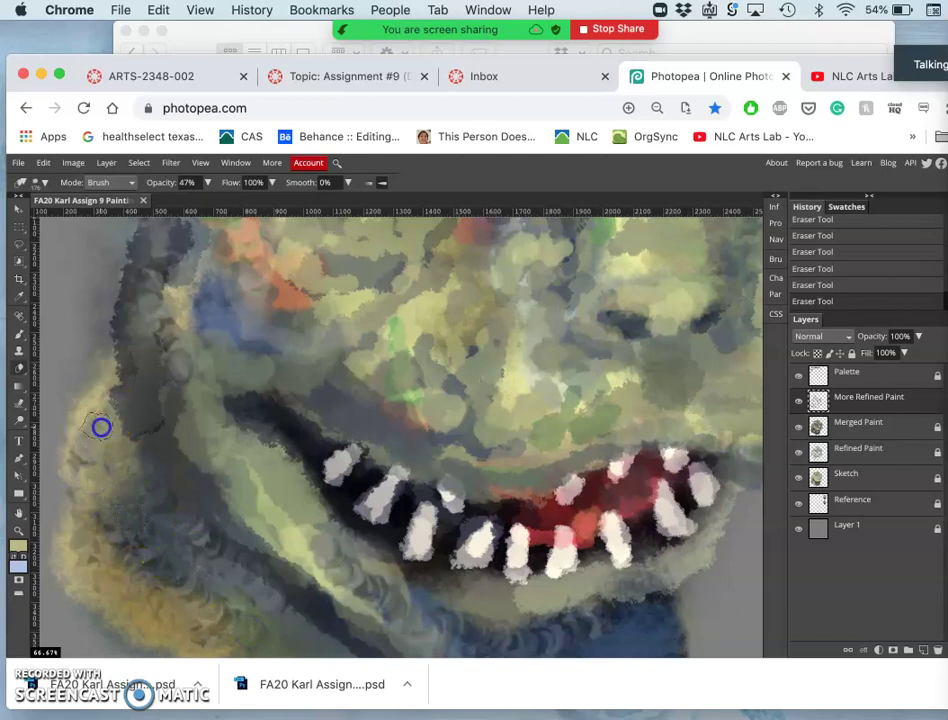
Soften the transition between the green lower jaw and the blue shadow under the chin with the eraser
{"action": "scroll", "coordinate": [186, 458], "scroll_direction": "down", "scroll_amount": 2}
{"action": "scroll", "coordinate": [186, 458], "scroll_direction": "right", "scroll_amount": 2}
{"action": "scroll", "coordinate": [186, 457], "scroll_direction": "down", "scroll_amount": 1}
{"action": "scroll", "coordinate": [186, 457], "scroll_direction": "right", "scroll_amount": 1}
{"action": "left_click", "coordinate": [319, 521]}
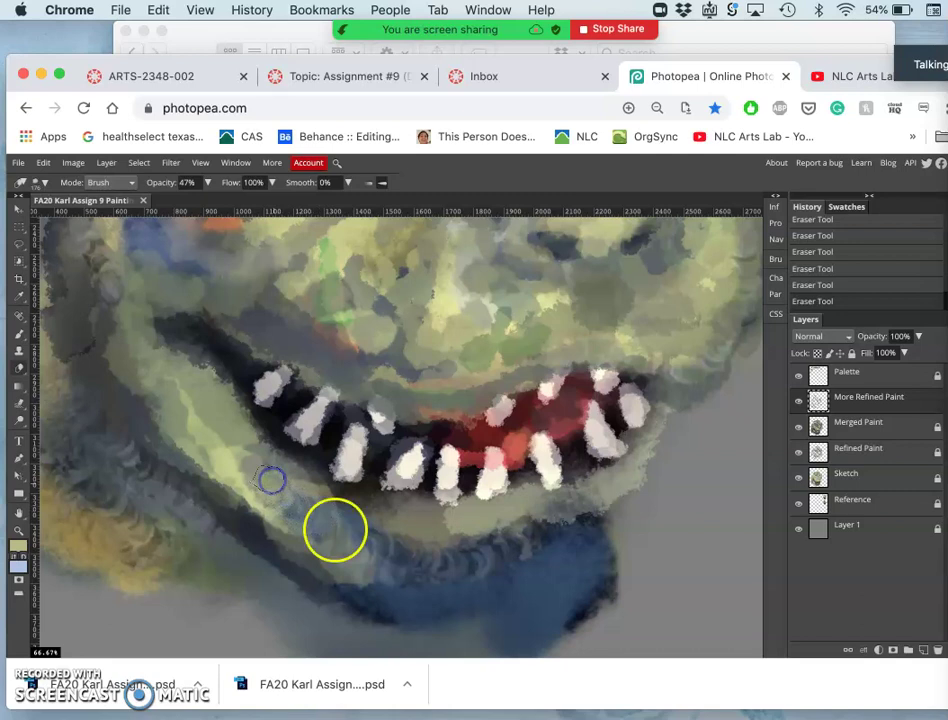
{"action": "left_click", "coordinate": [365, 550]}
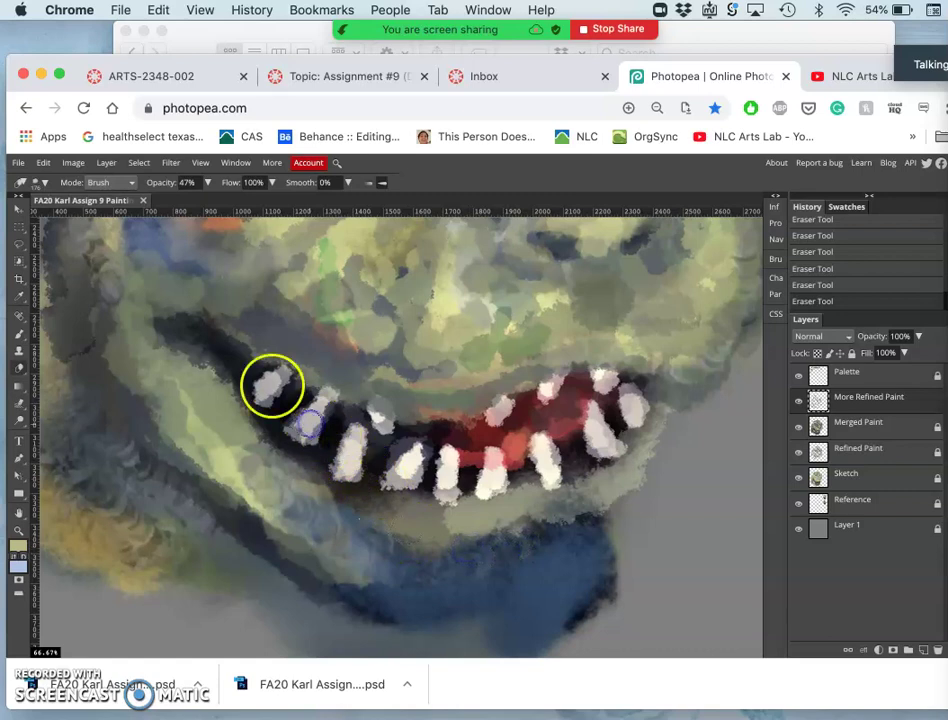
Lightly erase the green patch just above the upper lip
{"action": "scroll", "coordinate": [271, 385], "scroll_direction": "up", "scroll_amount": 2}
{"action": "scroll", "coordinate": [271, 385], "scroll_direction": "right", "scroll_amount": 1}
{"action": "scroll", "coordinate": [271, 385], "scroll_direction": "up", "scroll_amount": 3}
{"action": "scroll", "coordinate": [271, 385], "scroll_direction": "right", "scroll_amount": 1}
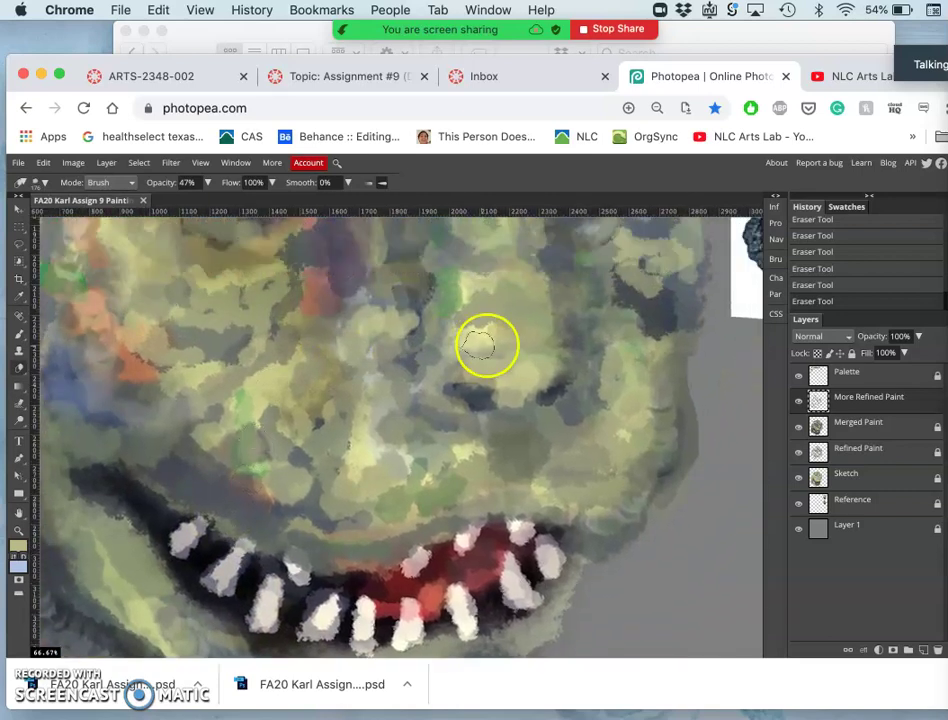
{"action": "left_click", "coordinate": [434, 475]}
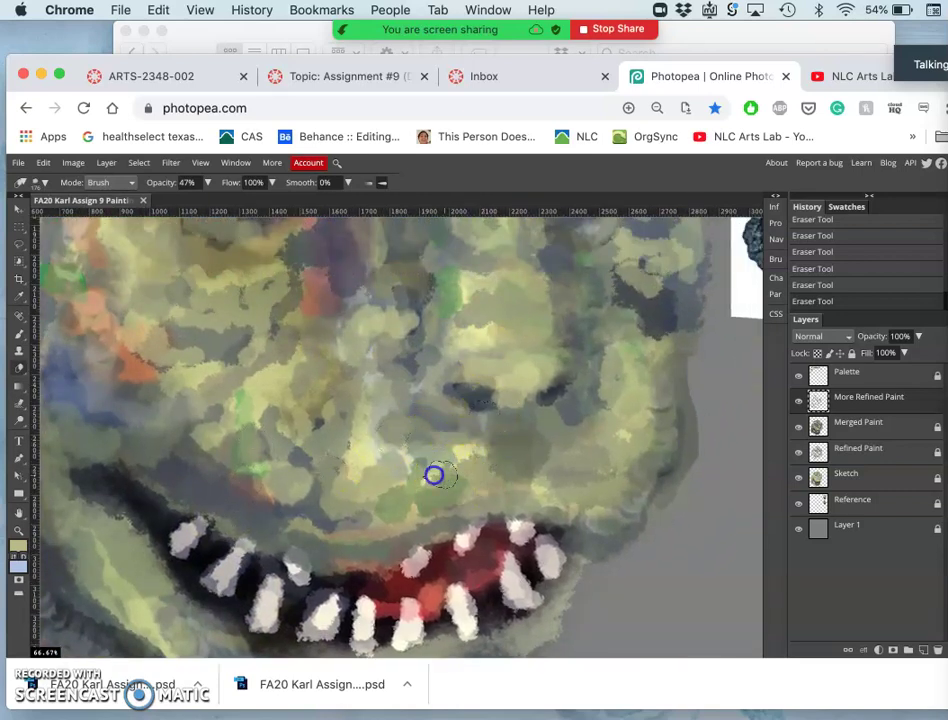
Examine the painted head from brow to jaw, up close and as a whole beside the reference images
{"action": "scroll", "coordinate": [377, 449], "scroll_direction": "up", "scroll_amount": 5}
{"action": "scroll", "coordinate": [377, 449], "scroll_direction": "left", "scroll_amount": 2}
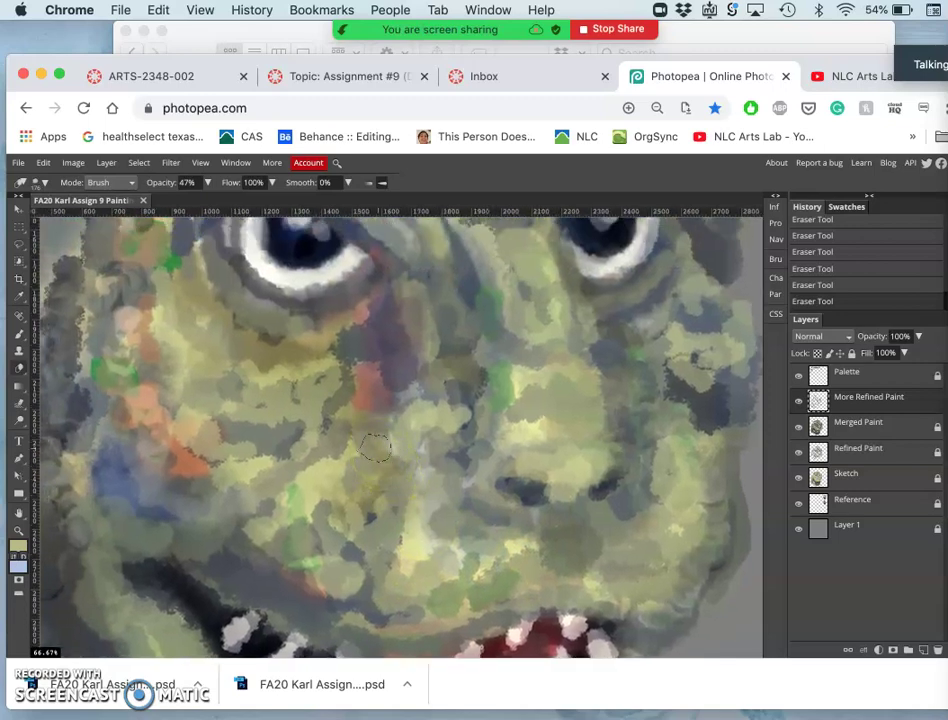
{"action": "scroll", "coordinate": [377, 447], "scroll_direction": "up", "scroll_amount": 2}
{"action": "scroll", "coordinate": [377, 447], "scroll_direction": "left", "scroll_amount": 1}
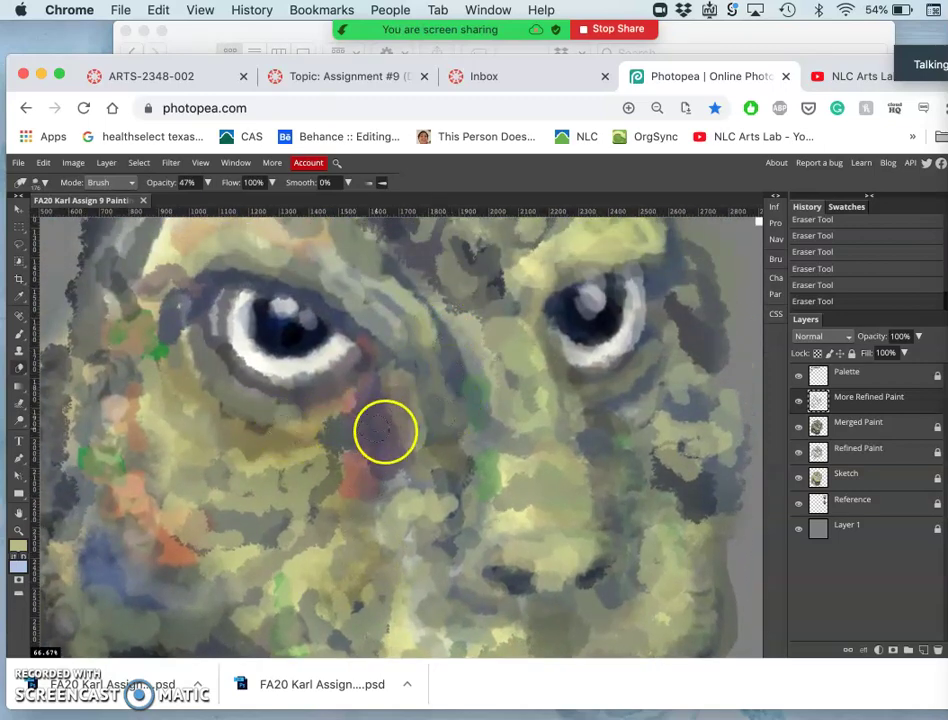
{"action": "scroll", "coordinate": [447, 375], "scroll_direction": "up", "scroll_amount": 6}
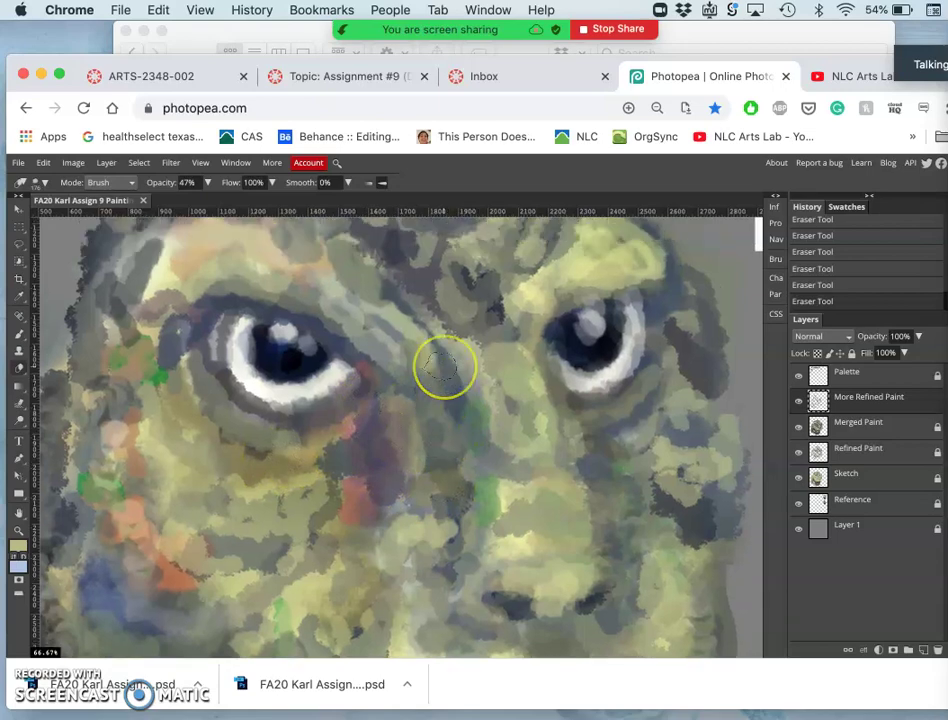
{"action": "scroll", "coordinate": [440, 368], "scroll_direction": "up", "scroll_amount": 2}
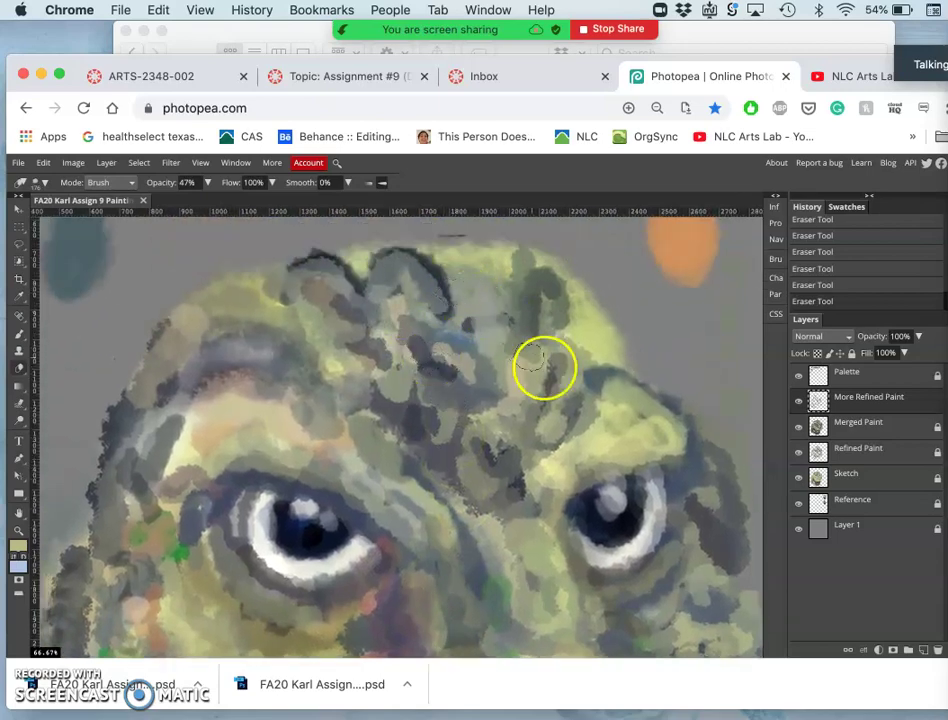
{"action": "scroll", "coordinate": [521, 396], "scroll_direction": "down", "scroll_amount": 20}
{"action": "scroll", "coordinate": [521, 396], "scroll_direction": "right", "scroll_amount": 1}
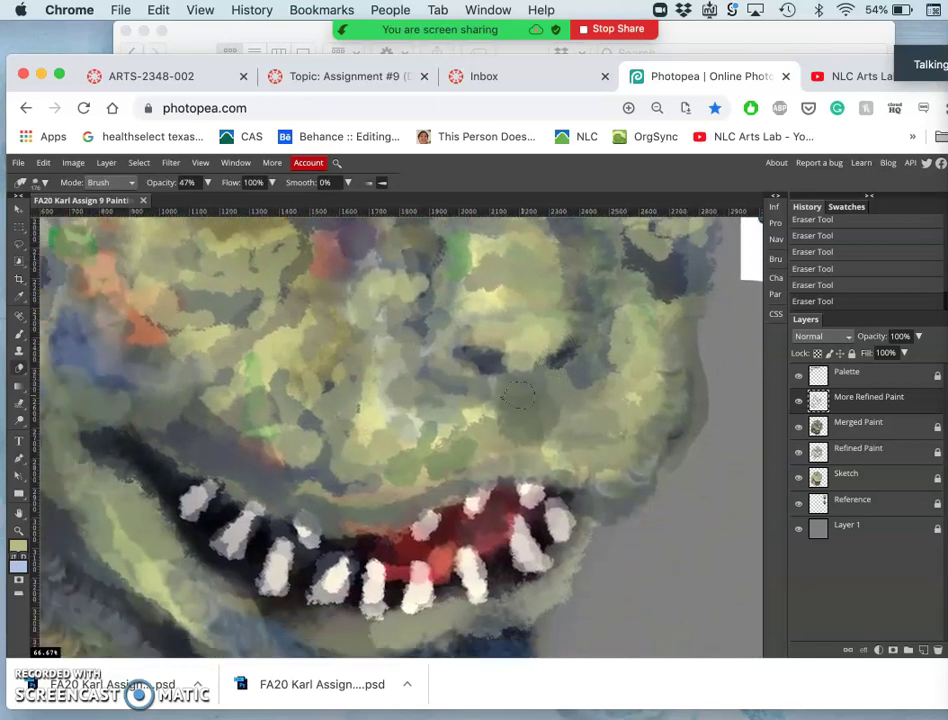
{"action": "scroll", "coordinate": [518, 394], "scroll_direction": "up", "scroll_amount": 2}
{"action": "scroll", "coordinate": [518, 394], "scroll_direction": "left", "scroll_amount": 2}
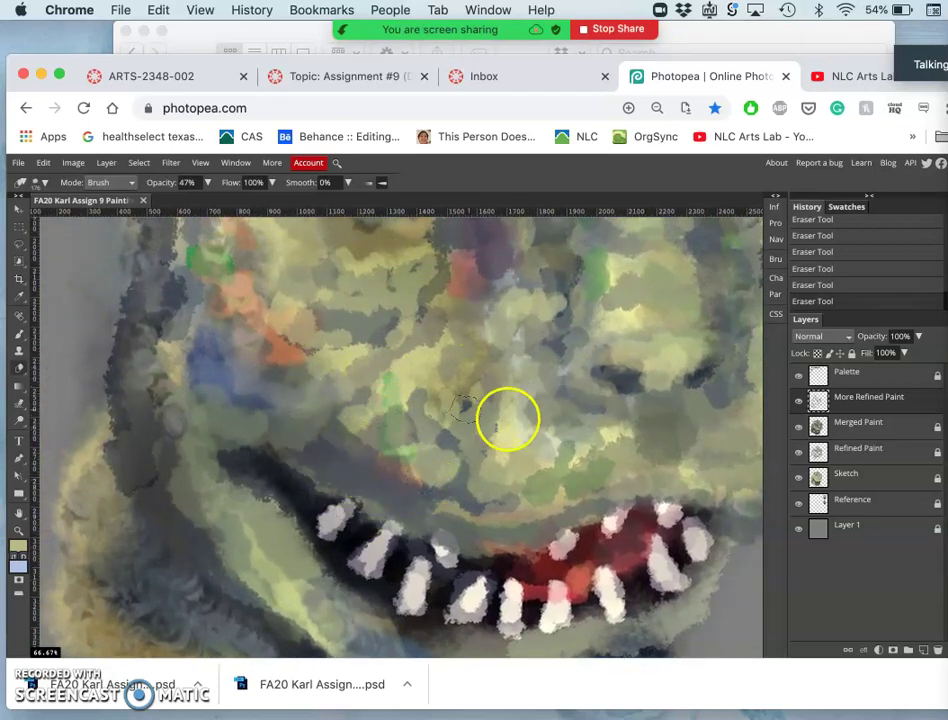
{"action": "scroll", "coordinate": [455, 455], "scroll_direction": "down", "scroll_amount": 5}
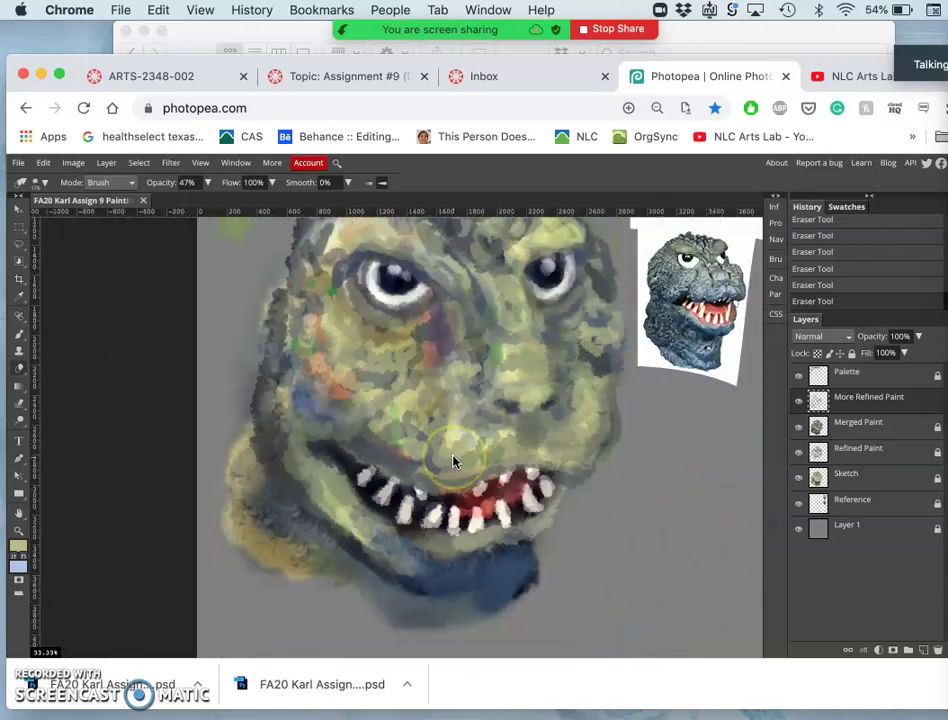
{"action": "scroll", "coordinate": [455, 461], "scroll_direction": "down", "scroll_amount": 1}
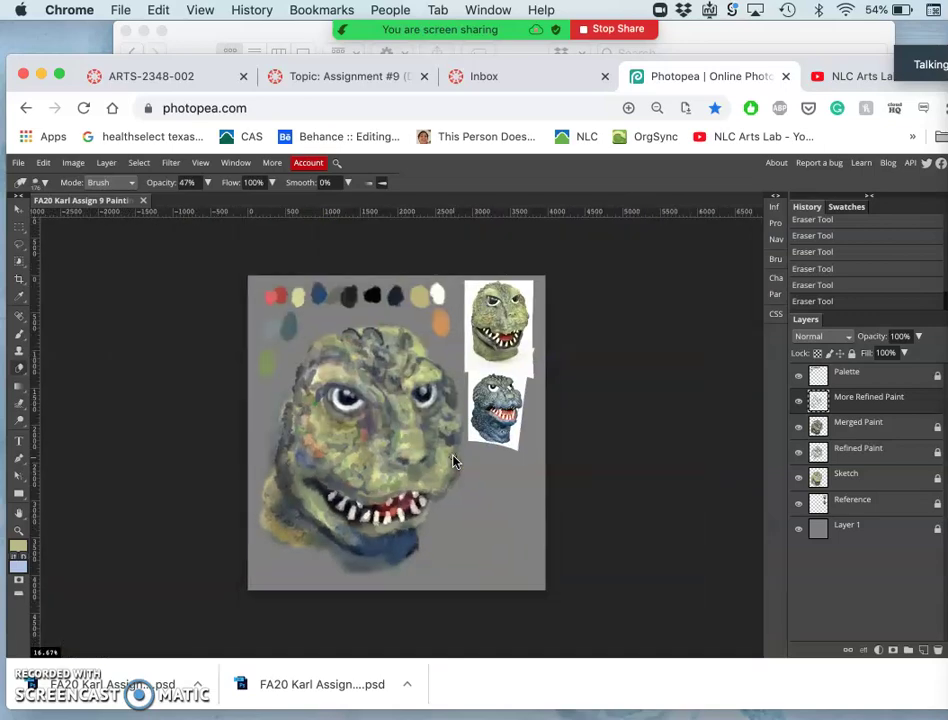
{"action": "scroll", "coordinate": [452, 461], "scroll_direction": "up", "scroll_amount": 2}
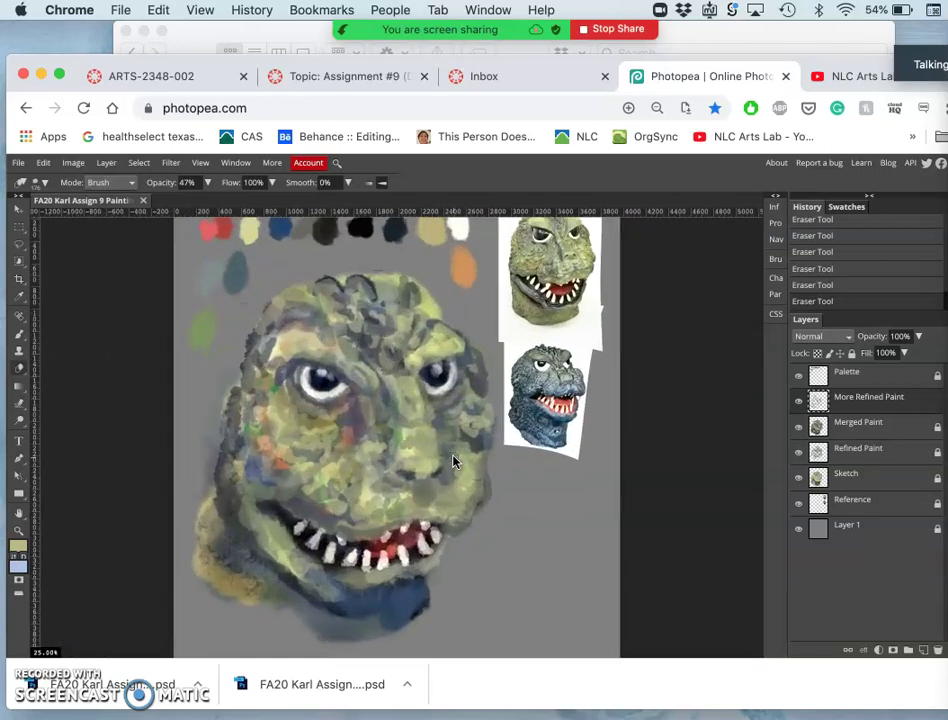
{"action": "scroll", "coordinate": [452, 461], "scroll_direction": "up", "scroll_amount": 3}
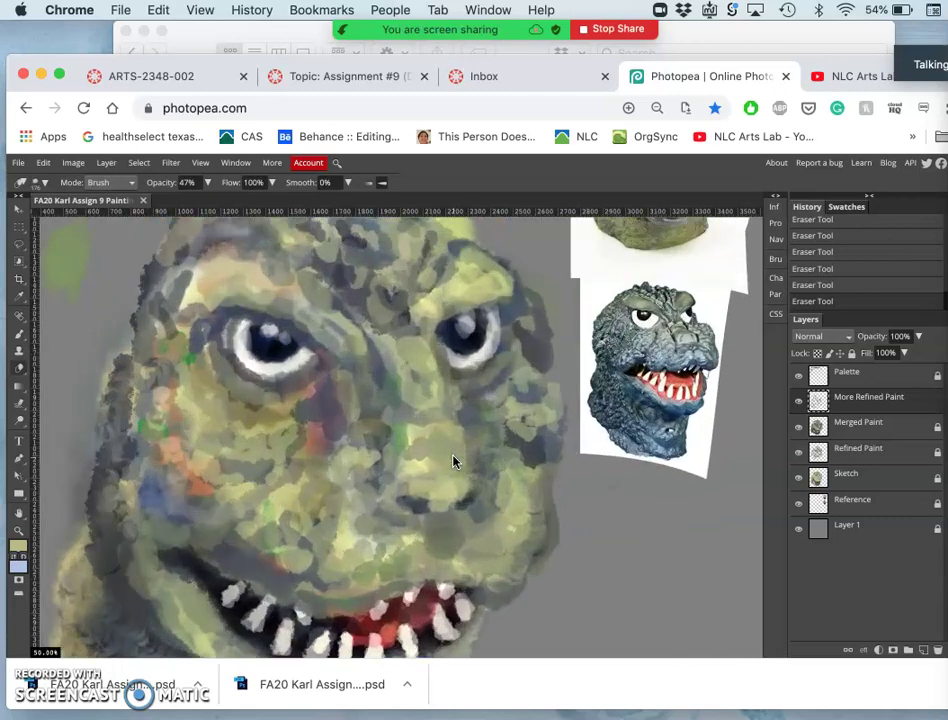
{"action": "mouse_move", "coordinate": [452, 461]}
{"action": "left_mouse_down"}
{"action": "mouse_move", "coordinate": [353, 415]}
{"action": "mouse_move", "coordinate": [331, 426]}
{"action": "mouse_move", "coordinate": [322, 485]}
{"action": "left_mouse_up"}
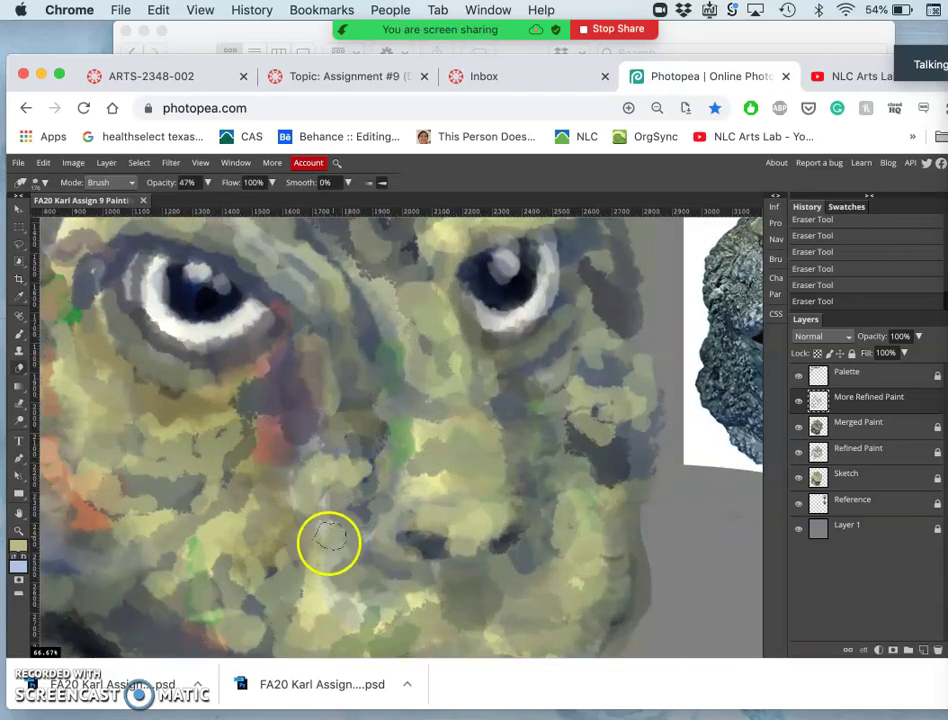
{"action": "scroll", "coordinate": [328, 542], "scroll_direction": "down", "scroll_amount": 5}
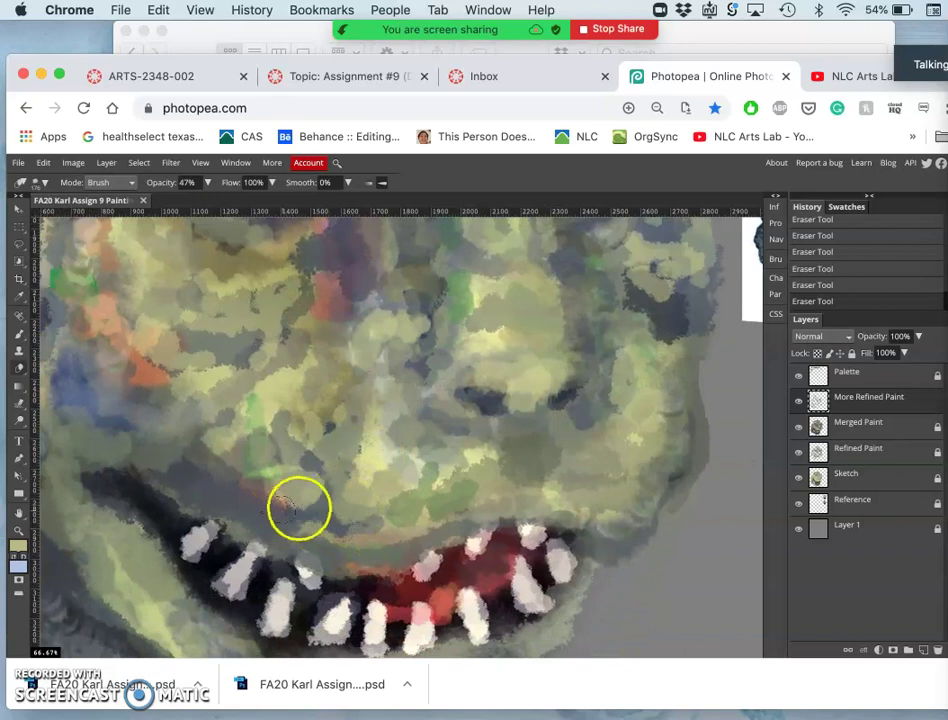
Dab paint beside the nostril with the Brush tool at 40% opacity, sampling a dark tone from the nostril
{"action": "left_click", "coordinate": [20, 332]}
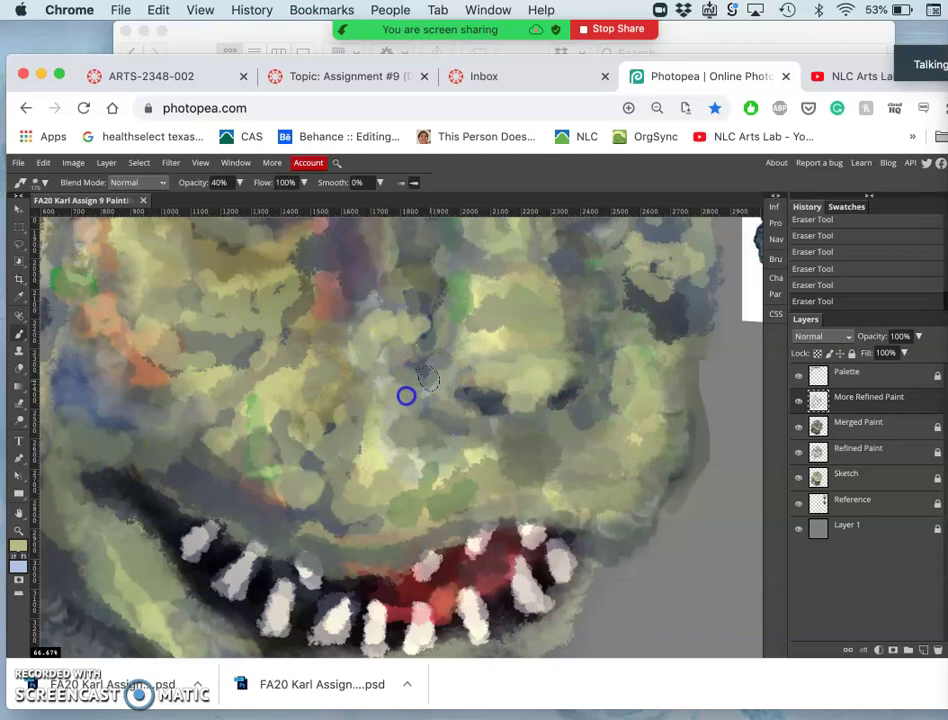
{"action": "left_click", "coordinate": [485, 402]}
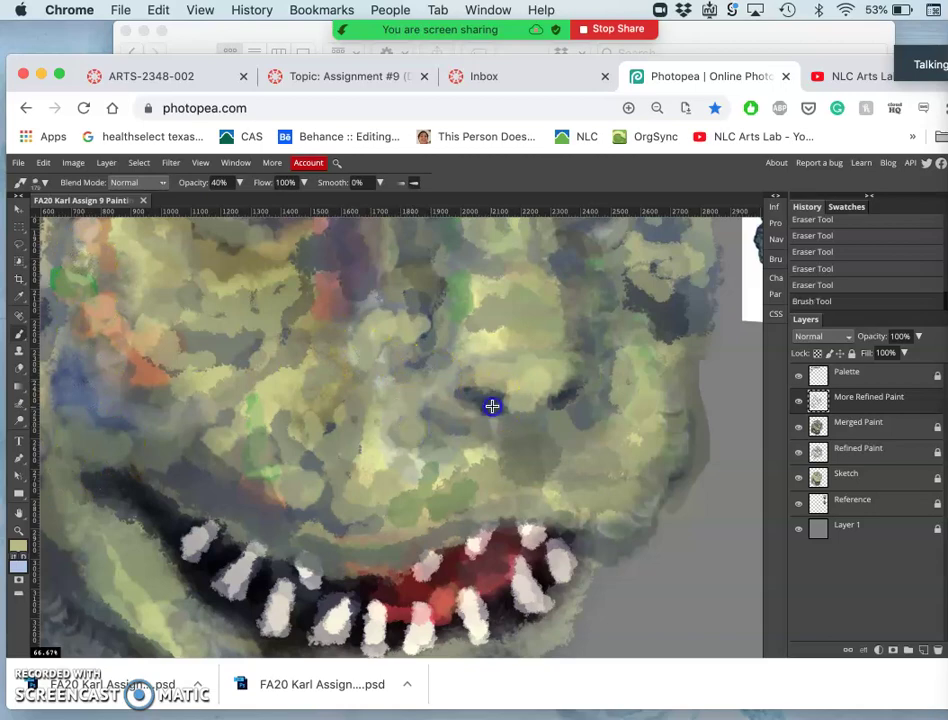
{"action": "left_click", "coordinate": [451, 425]}
Blend dabs of sampled light green, grey and olive along the snout from between the eyes down to the nostril
{"action": "scroll", "coordinate": [451, 428], "scroll_direction": "down", "scroll_amount": 5}
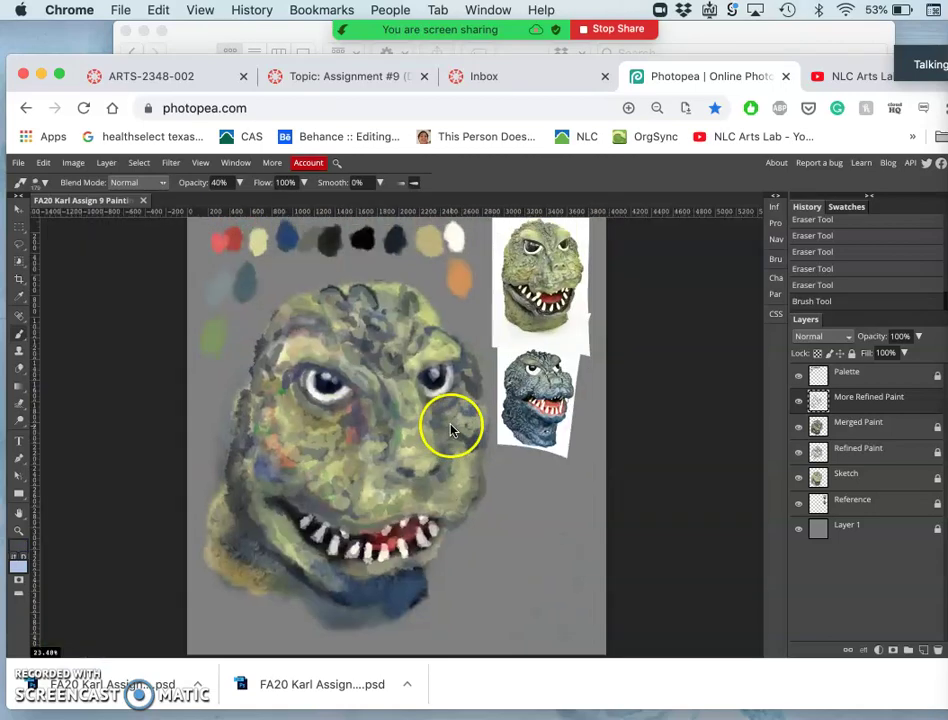
{"action": "left_click", "coordinate": [461, 457], "text": "alt"}
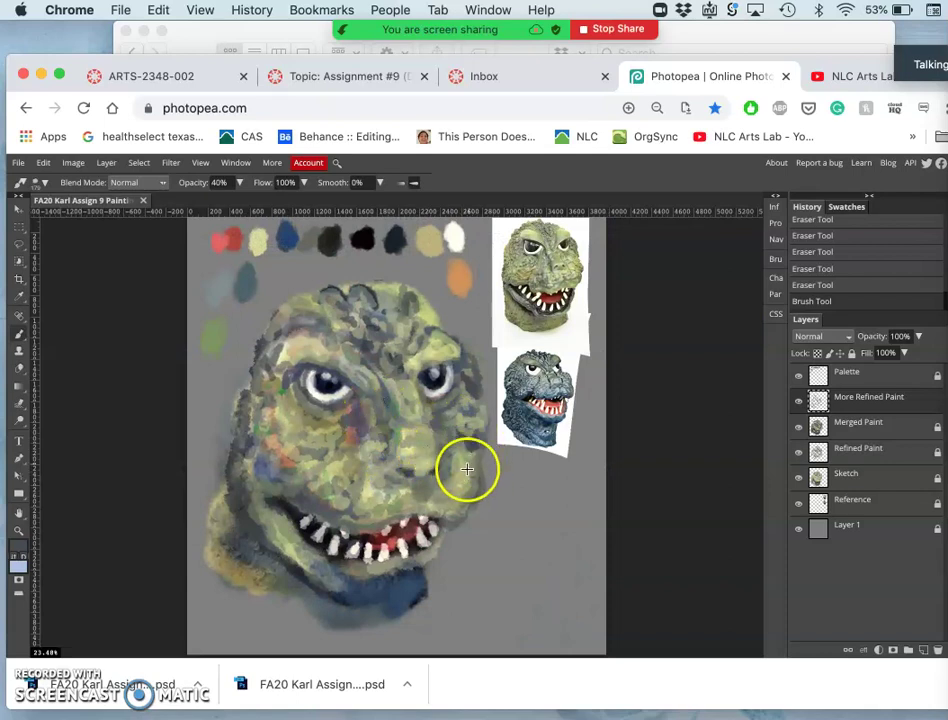
{"action": "left_click", "coordinate": [445, 350]}
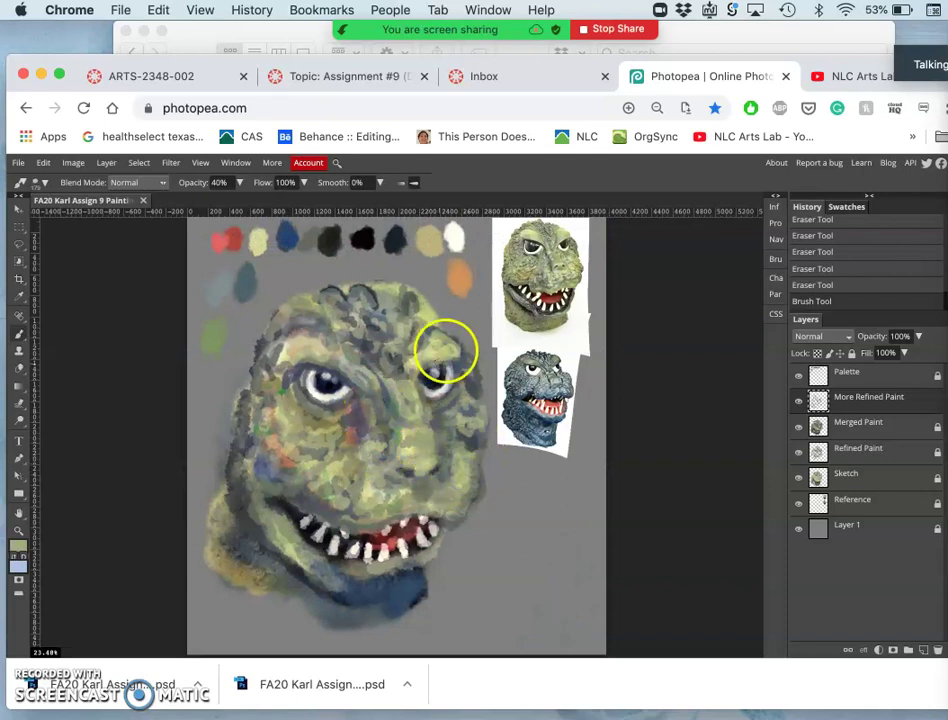
{"action": "left_click", "coordinate": [411, 404]}
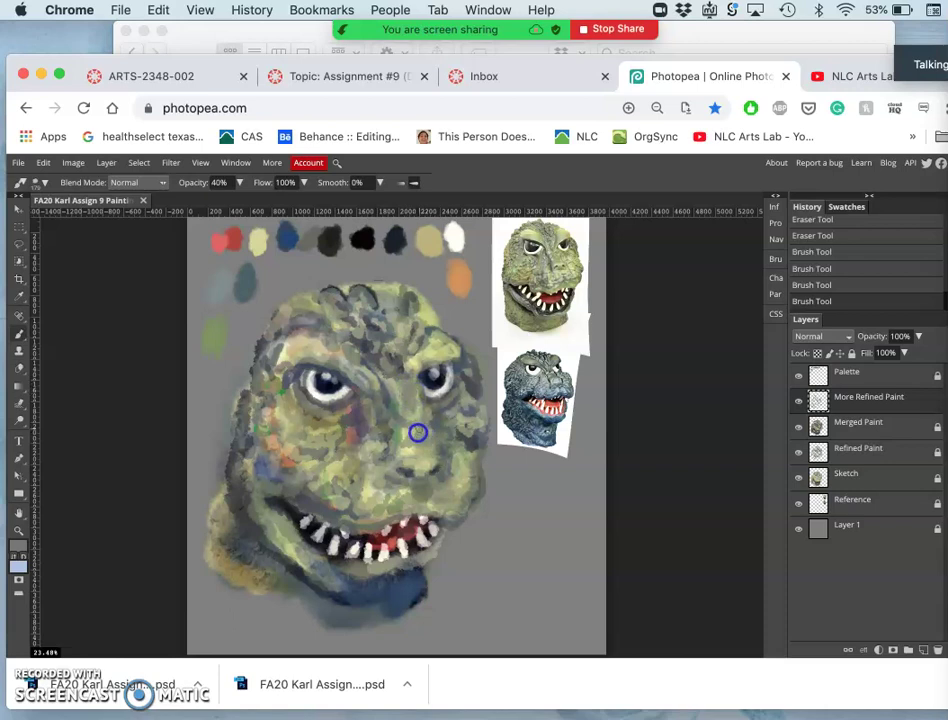
{"action": "mouse_move", "coordinate": [410, 428]}
{"action": "left_mouse_down"}
{"action": "mouse_move", "coordinate": [430, 462]}
{"action": "mouse_move", "coordinate": [430, 438]}
{"action": "mouse_move", "coordinate": [441, 445]}
{"action": "left_mouse_up"}
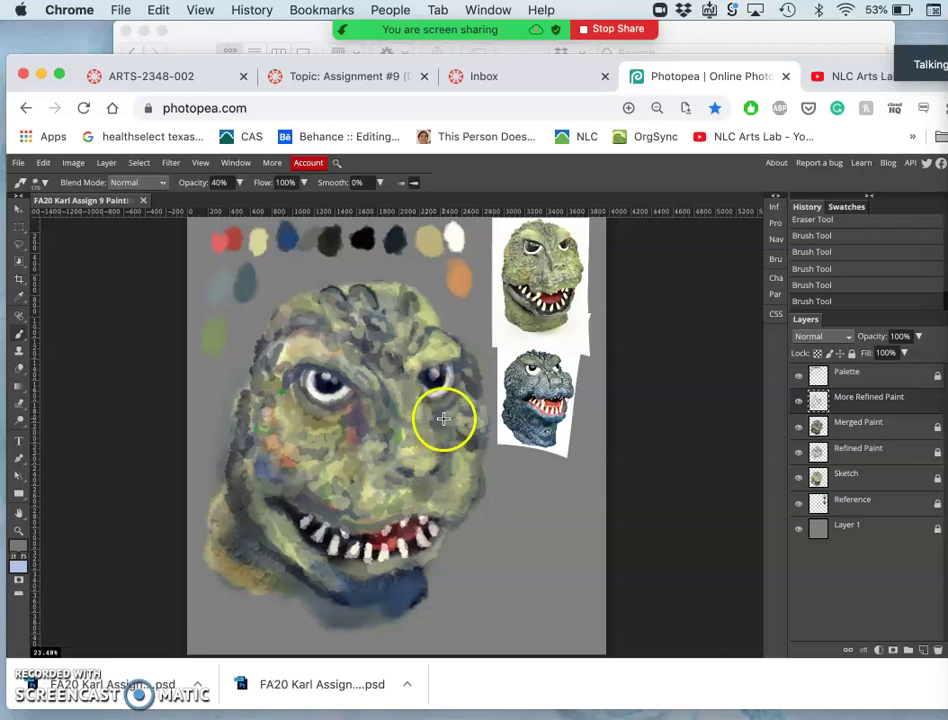
{"action": "left_click", "coordinate": [419, 438]}
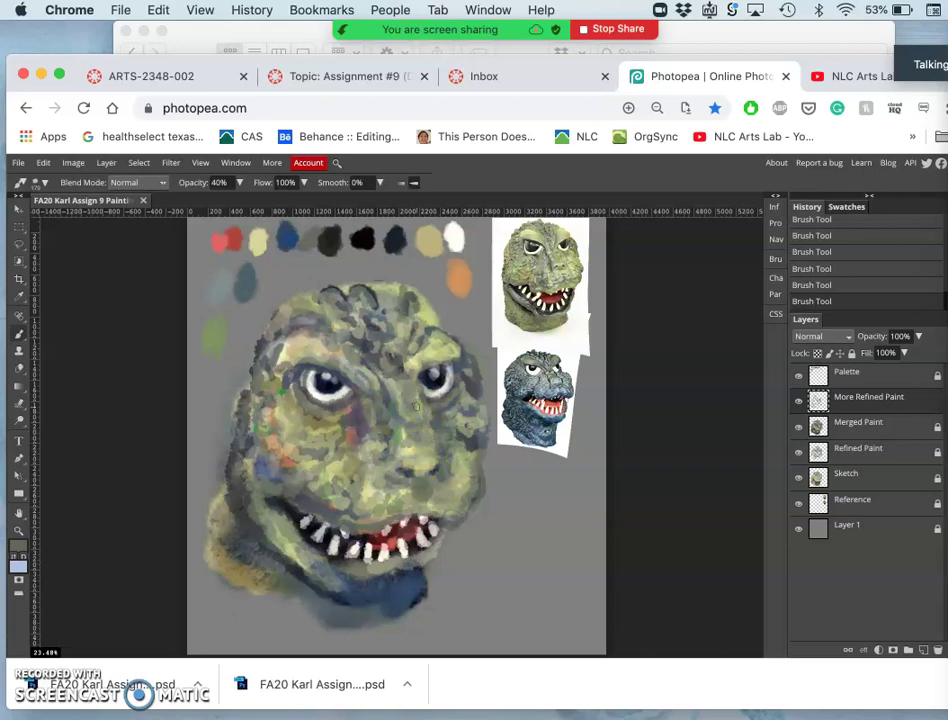
{"action": "mouse_move", "coordinate": [416, 396]}
{"action": "left_mouse_down"}
{"action": "mouse_move", "coordinate": [409, 341]}
{"action": "mouse_move", "coordinate": [446, 431]}
{"action": "mouse_move", "coordinate": [442, 484]}
{"action": "left_mouse_up"}
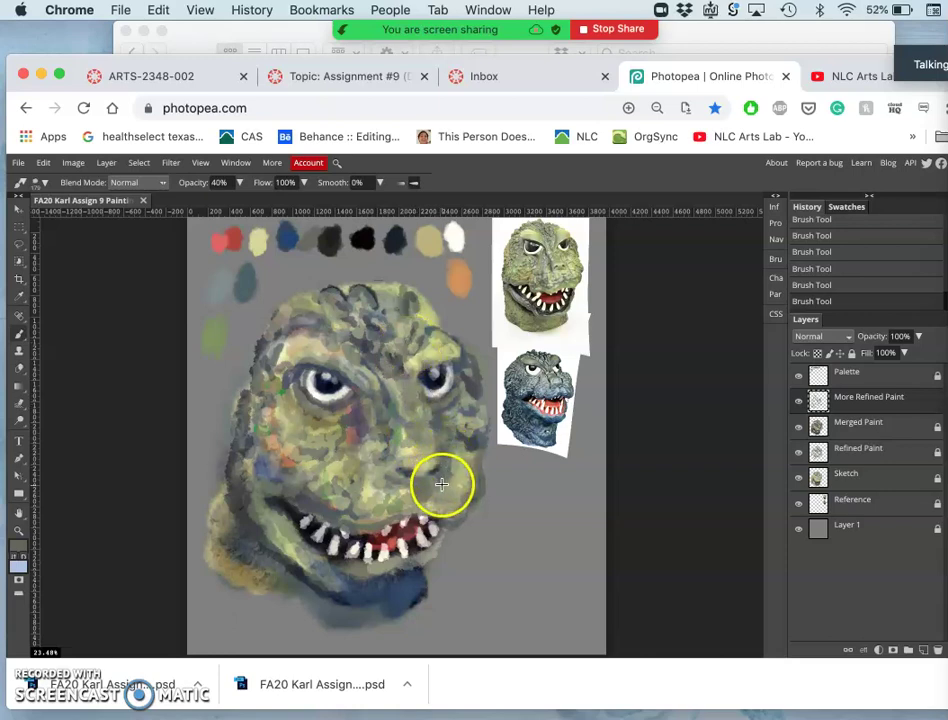
{"action": "left_click", "coordinate": [457, 440], "text": "alt"}
Blend sampled olive, light green and blue-grey tones over the muzzle, along the upper lip and onto the cheek above the mouth corner
{"action": "left_click_drag", "start_coordinate": [379, 487], "coordinate": [384, 476]}
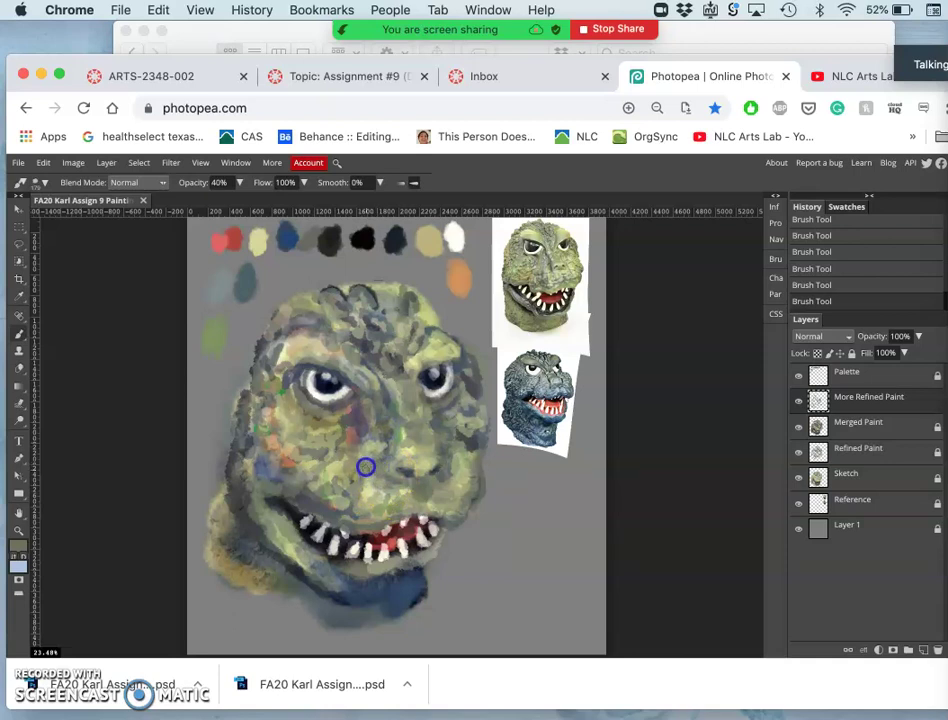
{"action": "mouse_move", "coordinate": [362, 598]}
{"action": "left_mouse_down"}
{"action": "mouse_move", "coordinate": [332, 603]}
{"action": "mouse_move", "coordinate": [320, 480]}
{"action": "mouse_move", "coordinate": [319, 494]}
{"action": "left_mouse_up"}
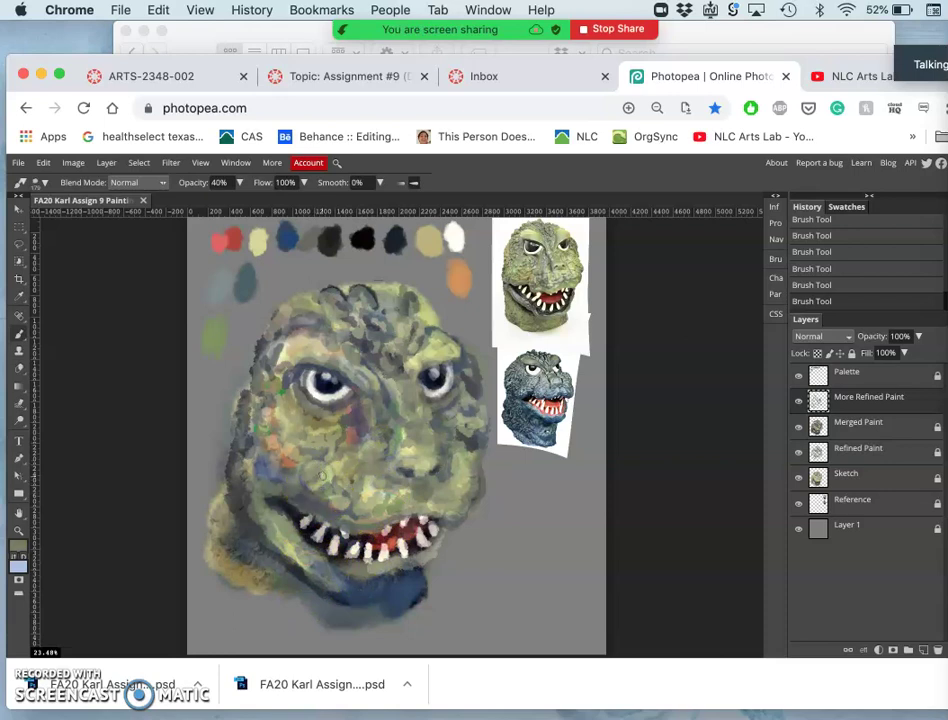
{"action": "mouse_move", "coordinate": [430, 545]}
{"action": "left_mouse_down"}
{"action": "mouse_move", "coordinate": [455, 504]}
{"action": "mouse_move", "coordinate": [470, 444]}
{"action": "mouse_move", "coordinate": [466, 498]}
{"action": "mouse_move", "coordinate": [454, 490]}
{"action": "left_mouse_up"}
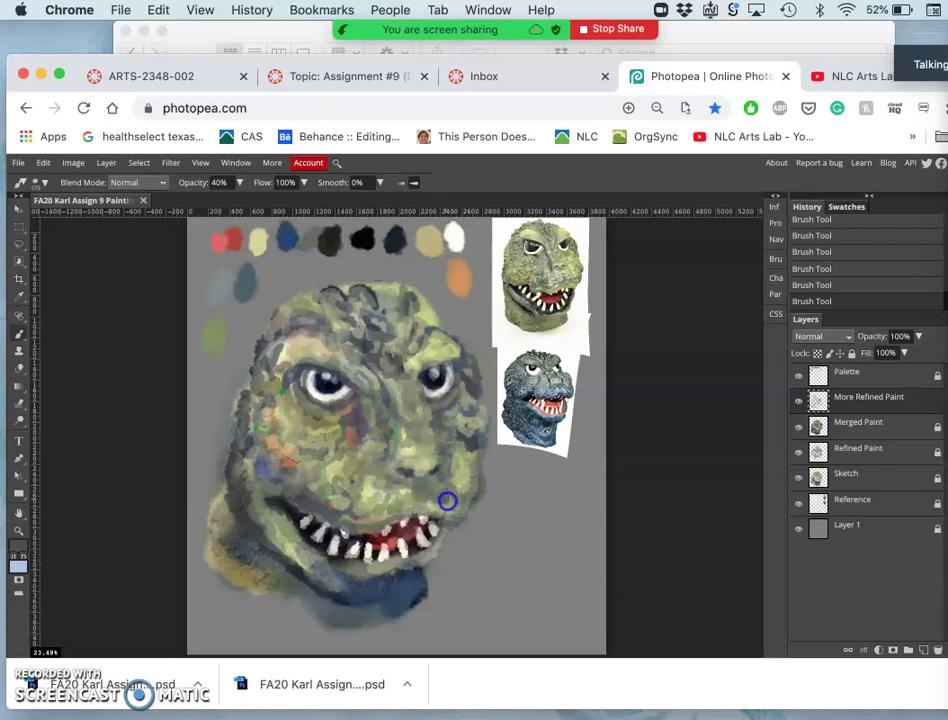
{"action": "left_click", "coordinate": [461, 465], "text": "alt"}
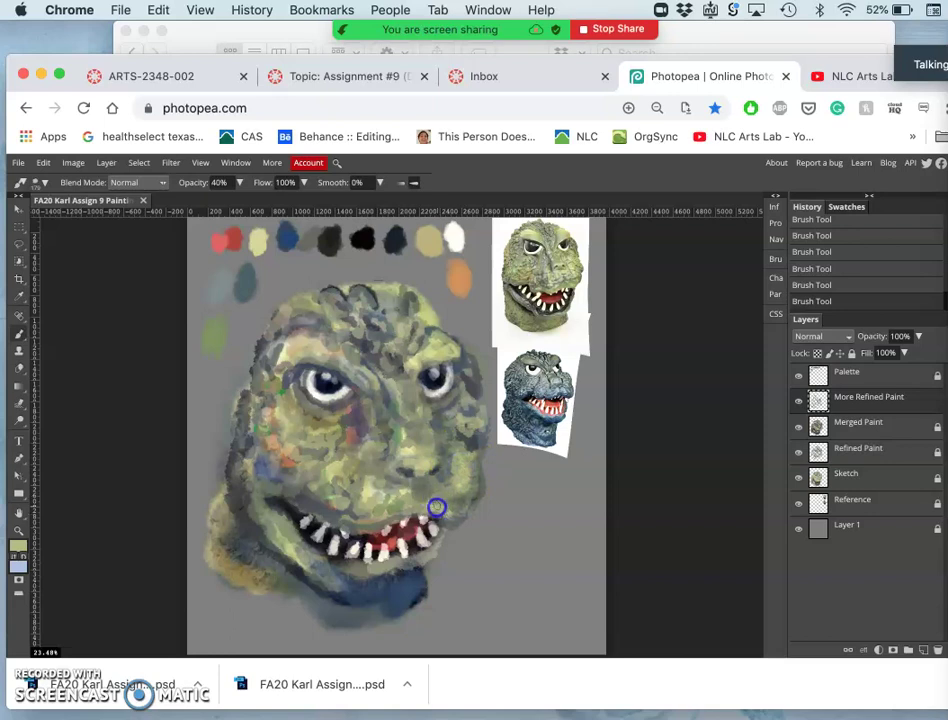
{"action": "left_click", "coordinate": [461, 501], "text": "alt"}
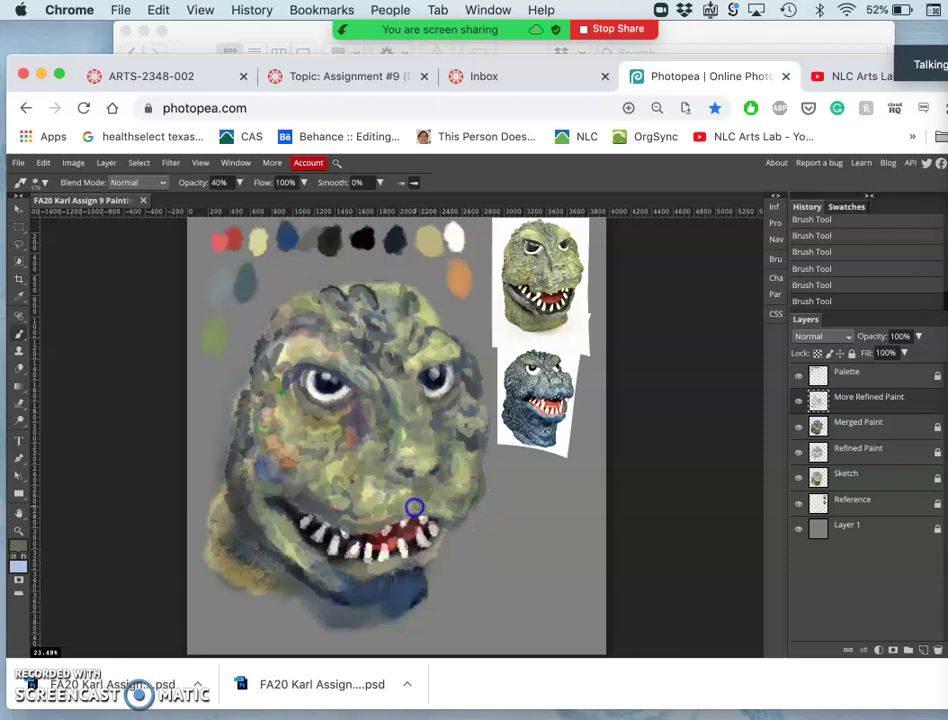
{"action": "mouse_move", "coordinate": [410, 507]}
{"action": "left_mouse_down"}
{"action": "mouse_move", "coordinate": [453, 485]}
{"action": "mouse_move", "coordinate": [450, 436]}
{"action": "mouse_move", "coordinate": [442, 448]}
{"action": "mouse_move", "coordinate": [365, 377]}
{"action": "mouse_move", "coordinate": [403, 434]}
{"action": "mouse_move", "coordinate": [356, 477]}
{"action": "mouse_move", "coordinate": [341, 502]}
{"action": "mouse_move", "coordinate": [352, 515]}
{"action": "mouse_move", "coordinate": [340, 505]}
{"action": "mouse_move", "coordinate": [374, 510]}
{"action": "left_mouse_up"}
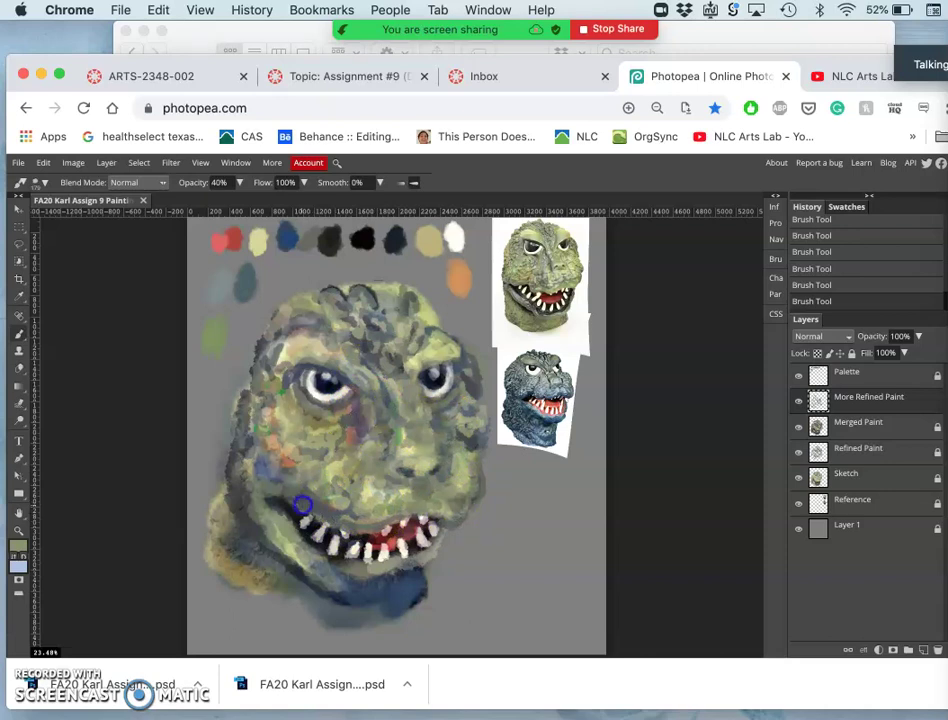
{"action": "mouse_move", "coordinate": [289, 495]}
{"action": "left_mouse_down"}
{"action": "mouse_move", "coordinate": [318, 444]}
{"action": "mouse_move", "coordinate": [284, 425]}
{"action": "mouse_move", "coordinate": [267, 428]}
{"action": "mouse_move", "coordinate": [305, 490]}
{"action": "mouse_move", "coordinate": [364, 470]}
{"action": "mouse_move", "coordinate": [380, 489]}
{"action": "mouse_move", "coordinate": [262, 466]}
{"action": "mouse_move", "coordinate": [325, 505]}
{"action": "left_mouse_up"}
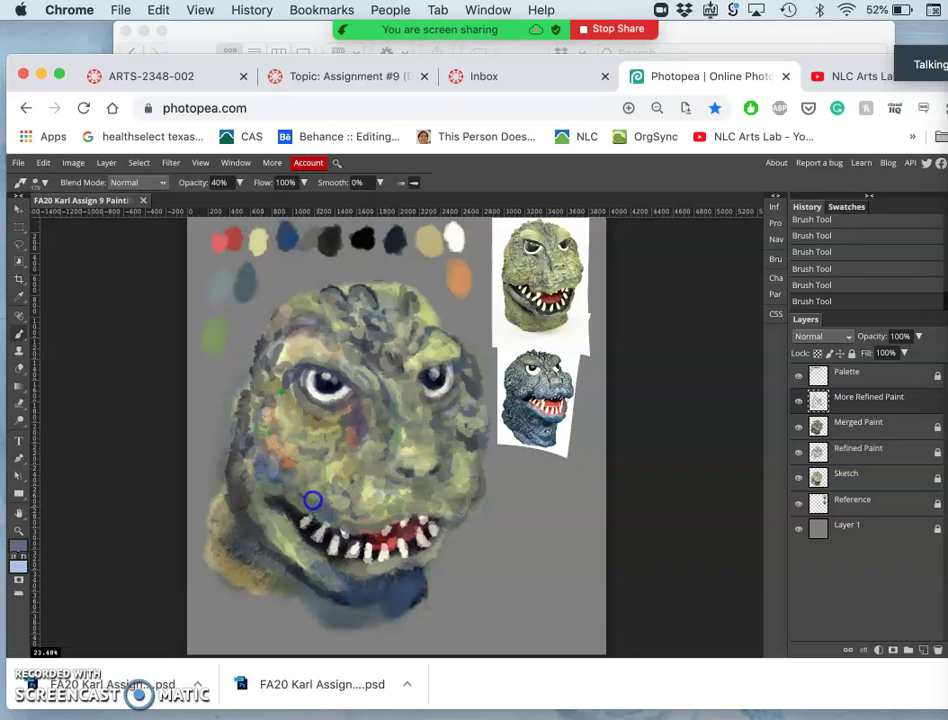
{"action": "mouse_move", "coordinate": [295, 410]}
{"action": "left_mouse_down"}
{"action": "mouse_move", "coordinate": [317, 417]}
{"action": "mouse_move", "coordinate": [277, 402]}
{"action": "left_mouse_up"}
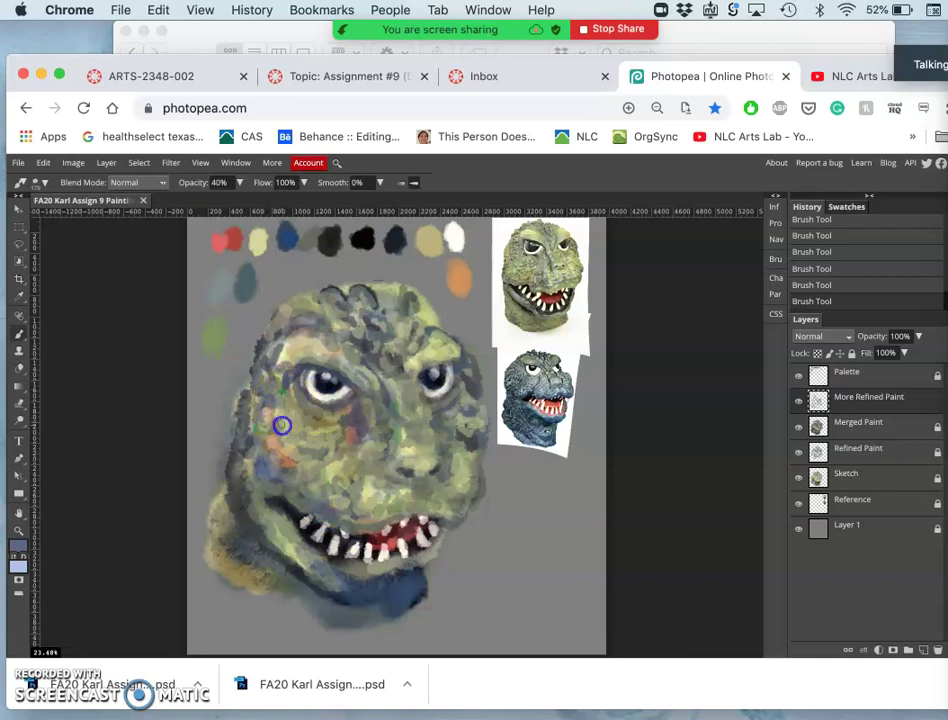
Paint the bumps on the crown and forehead with dabs of sampled green and dark tones
{"action": "mouse_move", "coordinate": [300, 390]}
{"action": "left_mouse_down"}
{"action": "mouse_move", "coordinate": [330, 364]}
{"action": "mouse_move", "coordinate": [332, 385]}
{"action": "mouse_move", "coordinate": [307, 330]}
{"action": "mouse_move", "coordinate": [304, 337]}
{"action": "mouse_move", "coordinate": [322, 307]}
{"action": "mouse_move", "coordinate": [364, 292]}
{"action": "mouse_move", "coordinate": [384, 313]}
{"action": "left_mouse_up"}
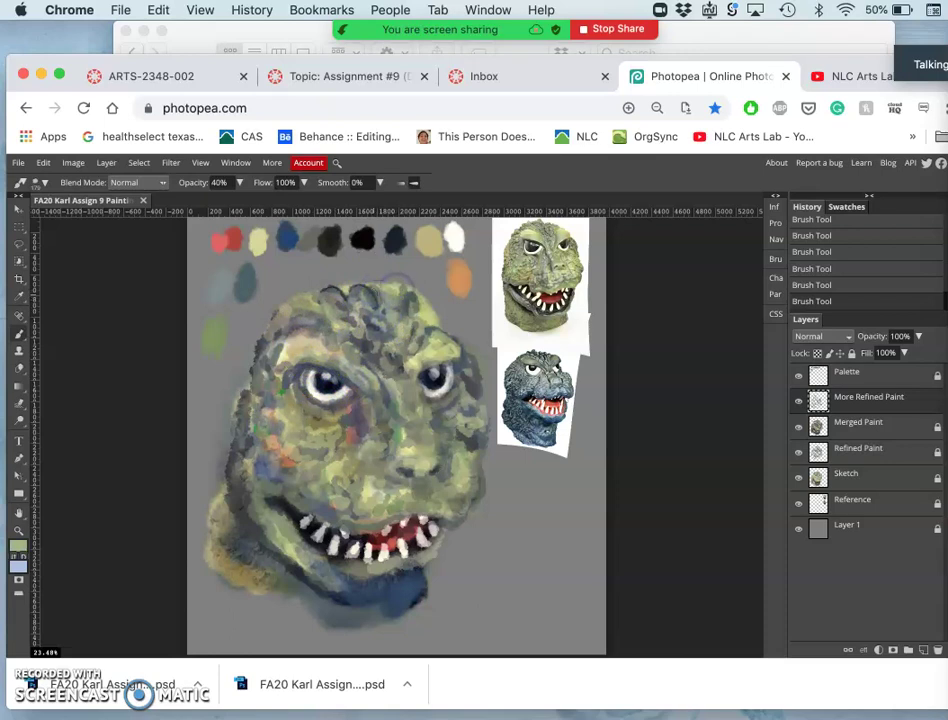
{"action": "left_click", "coordinate": [369, 299]}
{"action": "left_click", "coordinate": [357, 310], "text": "alt"}
{"action": "left_click", "coordinate": [339, 290]}
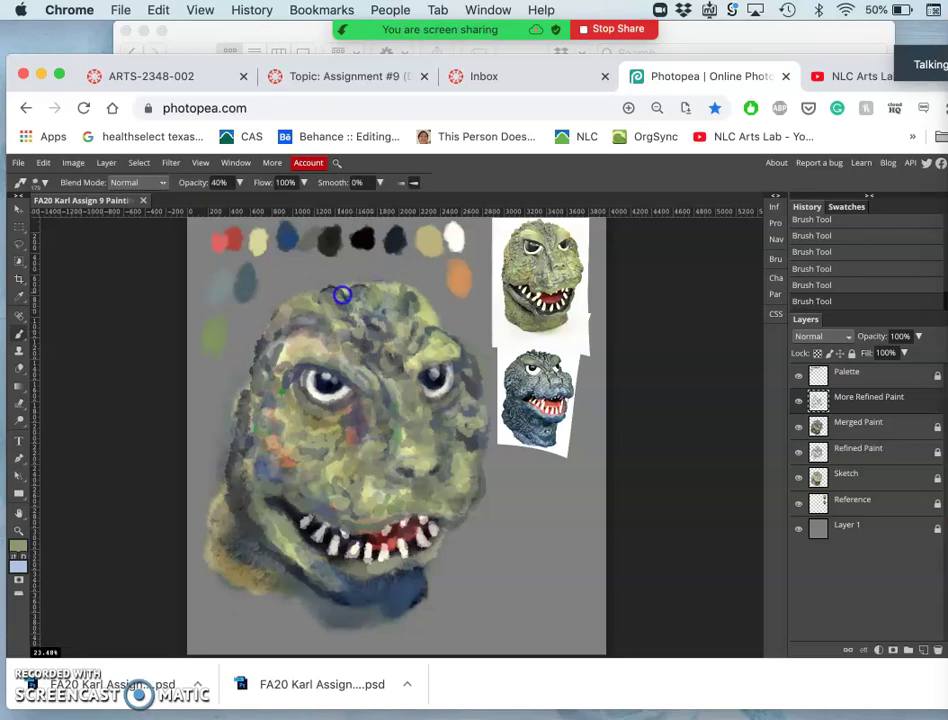
{"action": "mouse_move", "coordinate": [344, 290]}
{"action": "left_mouse_down"}
{"action": "mouse_move", "coordinate": [419, 408]}
{"action": "mouse_move", "coordinate": [423, 345]}
{"action": "mouse_move", "coordinate": [413, 303]}
{"action": "mouse_move", "coordinate": [384, 338]}
{"action": "left_mouse_up"}
{"action": "mouse_move", "coordinate": [540, 400]}
{"action": "left_mouse_down"}
{"action": "mouse_move", "coordinate": [550, 368]}
{"action": "mouse_move", "coordinate": [556, 359]}
{"action": "mouse_move", "coordinate": [574, 372]}
{"action": "mouse_move", "coordinate": [576, 433]}
{"action": "mouse_move", "coordinate": [534, 437]}
{"action": "left_mouse_up"}
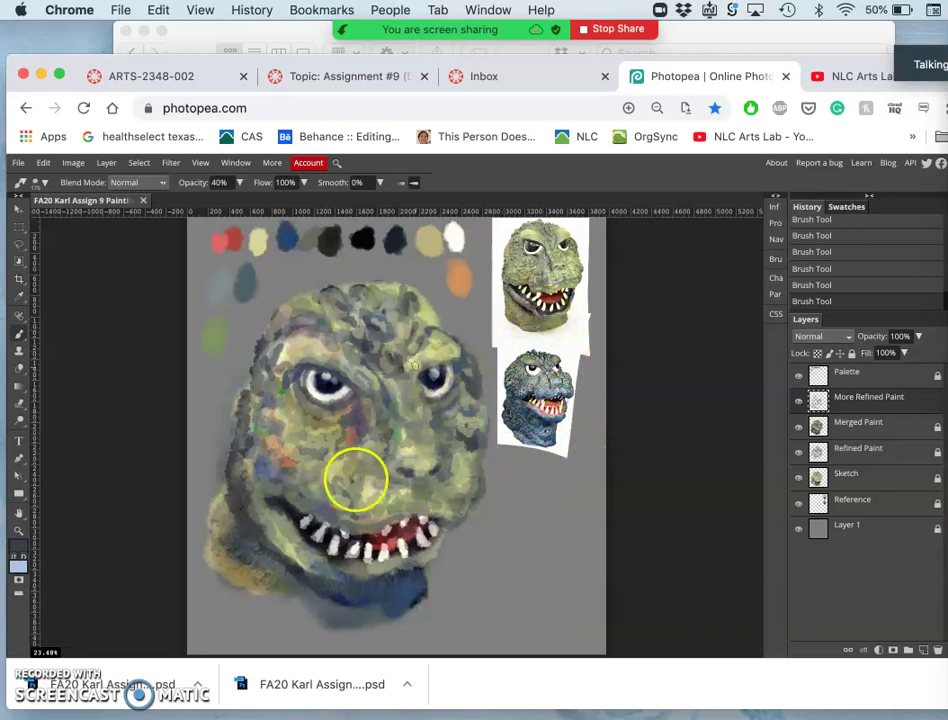
Paint sampled light green along the lower jaw beneath the teeth and undo the last stroke
{"action": "left_click", "coordinate": [295, 547], "text": "alt"}
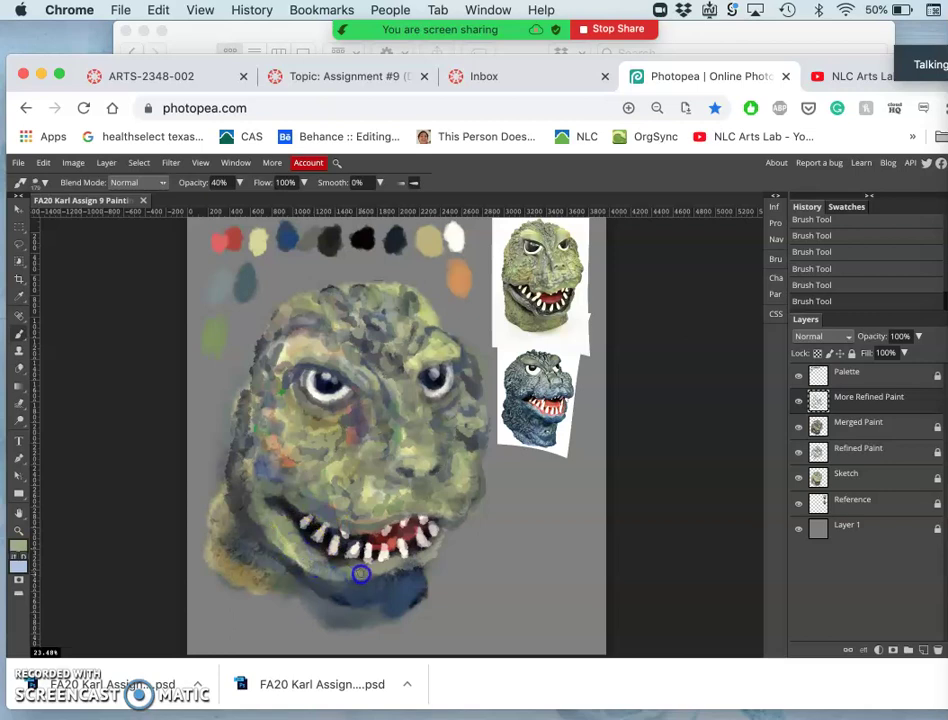
{"action": "mouse_move", "coordinate": [410, 576]}
{"action": "left_mouse_down"}
{"action": "mouse_move", "coordinate": [351, 579]}
{"action": "mouse_move", "coordinate": [377, 598]}
{"action": "mouse_move", "coordinate": [417, 528]}
{"action": "mouse_move", "coordinate": [417, 507]}
{"action": "mouse_move", "coordinate": [402, 491]}
{"action": "mouse_move", "coordinate": [401, 560]}
{"action": "mouse_move", "coordinate": [397, 533]}
{"action": "mouse_move", "coordinate": [350, 522]}
{"action": "mouse_move", "coordinate": [415, 563]}
{"action": "left_mouse_up"}
{"action": "mouse_move", "coordinate": [340, 573]}
{"action": "left_mouse_down"}
{"action": "mouse_move", "coordinate": [287, 611]}
{"action": "mouse_move", "coordinate": [370, 604]}
{"action": "mouse_move", "coordinate": [415, 548]}
{"action": "mouse_move", "coordinate": [418, 589]}
{"action": "mouse_move", "coordinate": [417, 477]}
{"action": "mouse_move", "coordinate": [397, 628]}
{"action": "mouse_move", "coordinate": [387, 640]}
{"action": "mouse_move", "coordinate": [375, 644]}
{"action": "mouse_move", "coordinate": [363, 618]}
{"action": "mouse_move", "coordinate": [387, 548]}
{"action": "mouse_move", "coordinate": [364, 614]}
{"action": "left_mouse_up"}
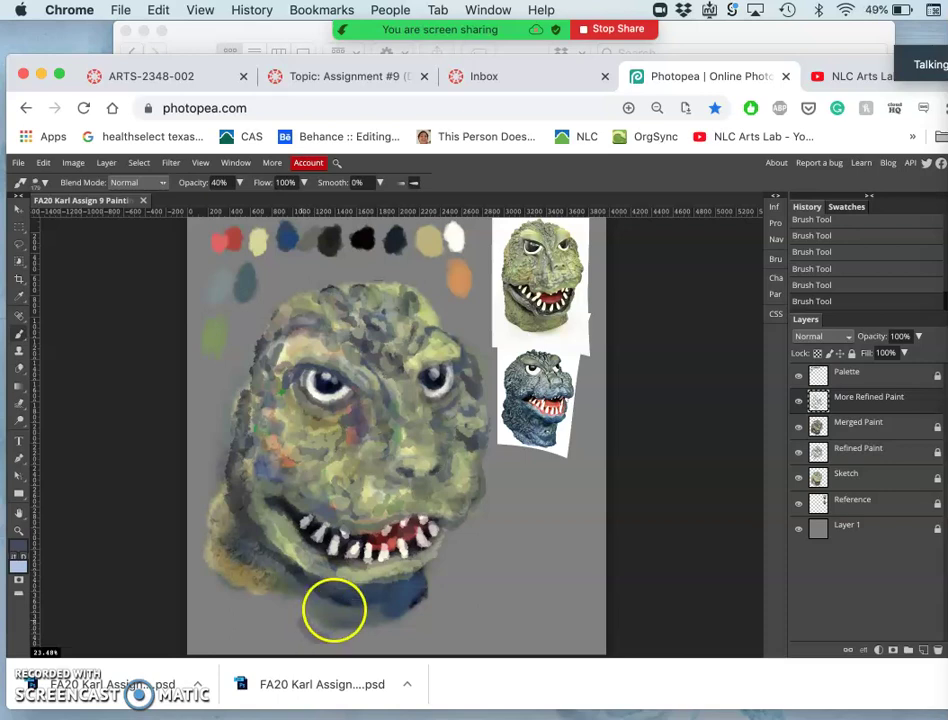
{"action": "key", "text": "super+z"}
Shape the neck beneath the chin with strokes of sampled dark blue, grey-green and grey
{"action": "left_click", "coordinate": [338, 600], "text": "alt"}
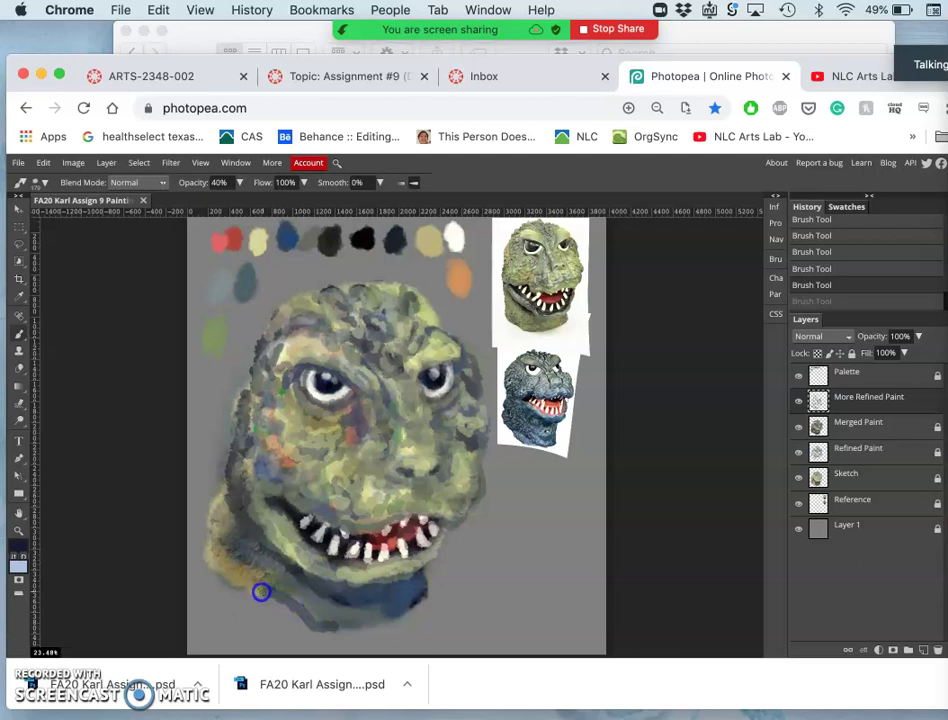
{"action": "mouse_move", "coordinate": [311, 620]}
{"action": "left_mouse_down"}
{"action": "mouse_move", "coordinate": [363, 625]}
{"action": "mouse_move", "coordinate": [464, 600]}
{"action": "mouse_move", "coordinate": [403, 560]}
{"action": "left_mouse_up"}
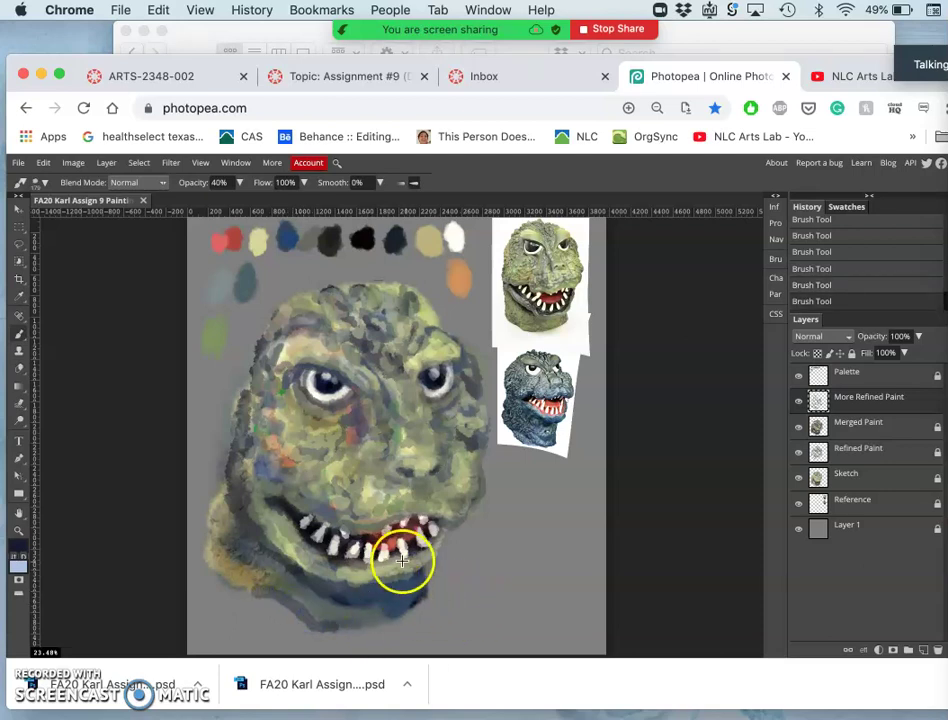
{"action": "left_click", "coordinate": [408, 576], "text": "alt"}
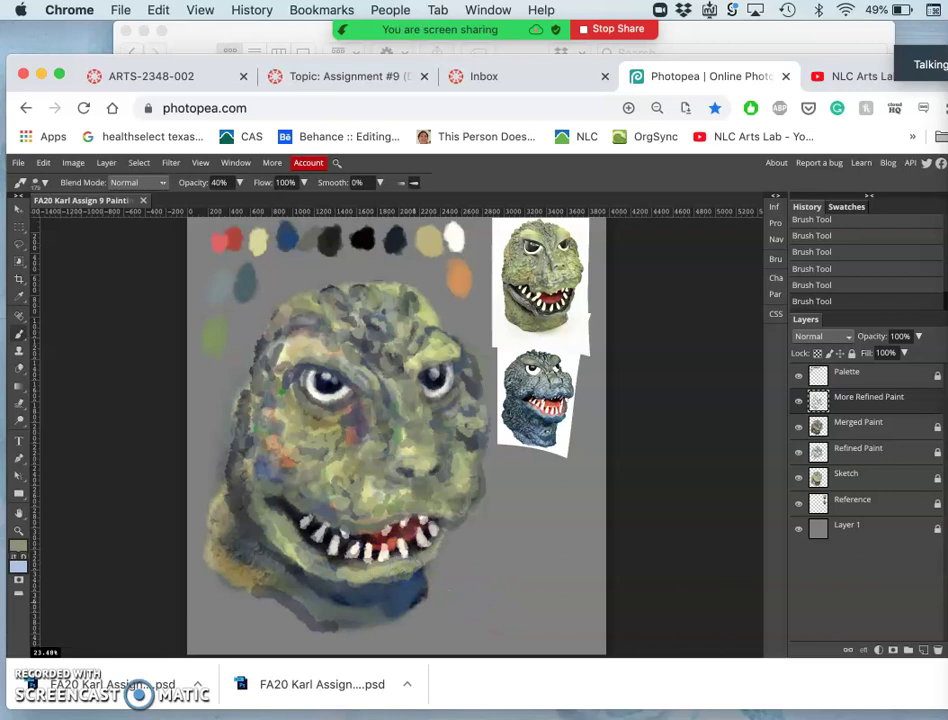
{"action": "left_click", "coordinate": [417, 599], "text": "alt"}
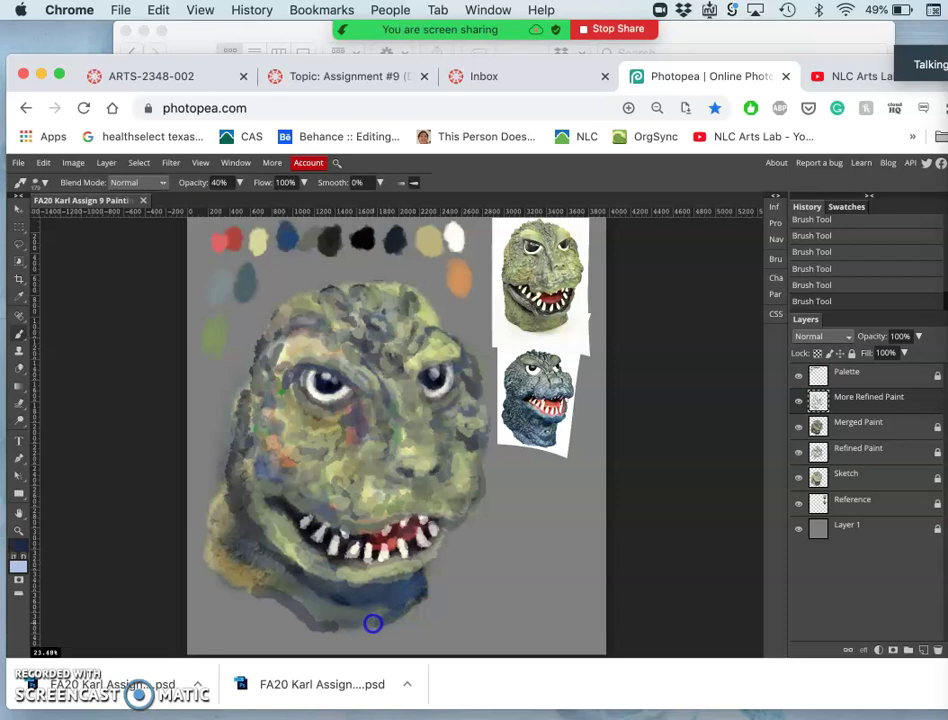
{"action": "left_click", "coordinate": [372, 609]}
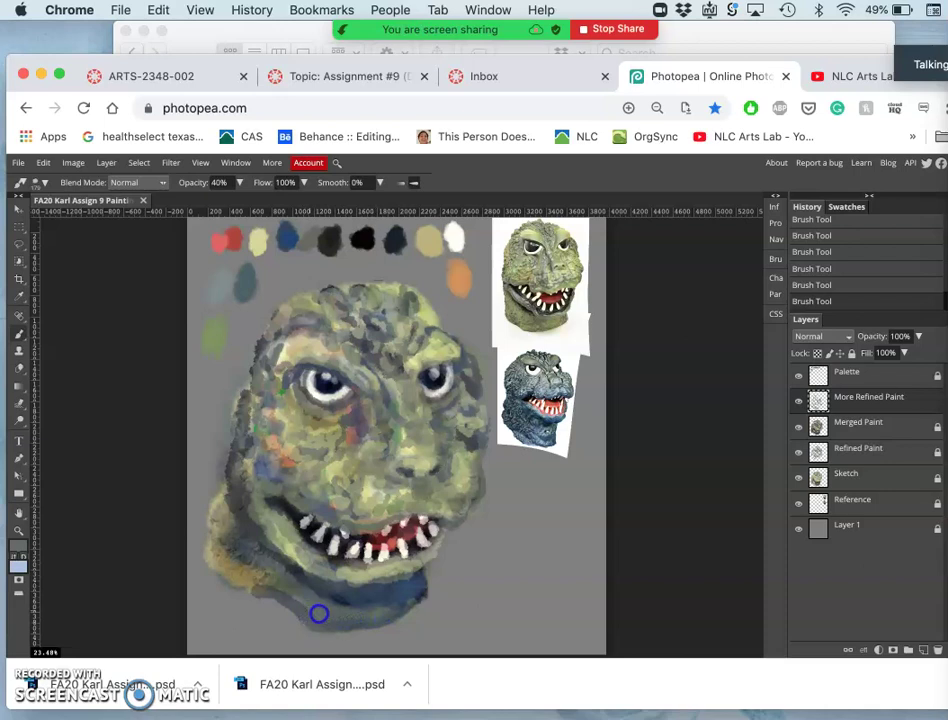
{"action": "left_click", "coordinate": [314, 603]}
Sample light green from above the upper lip and paint a rim along the neck's lower edge, adding dark blue sampled under the chin
{"action": "left_click", "coordinate": [370, 500], "text": "alt"}
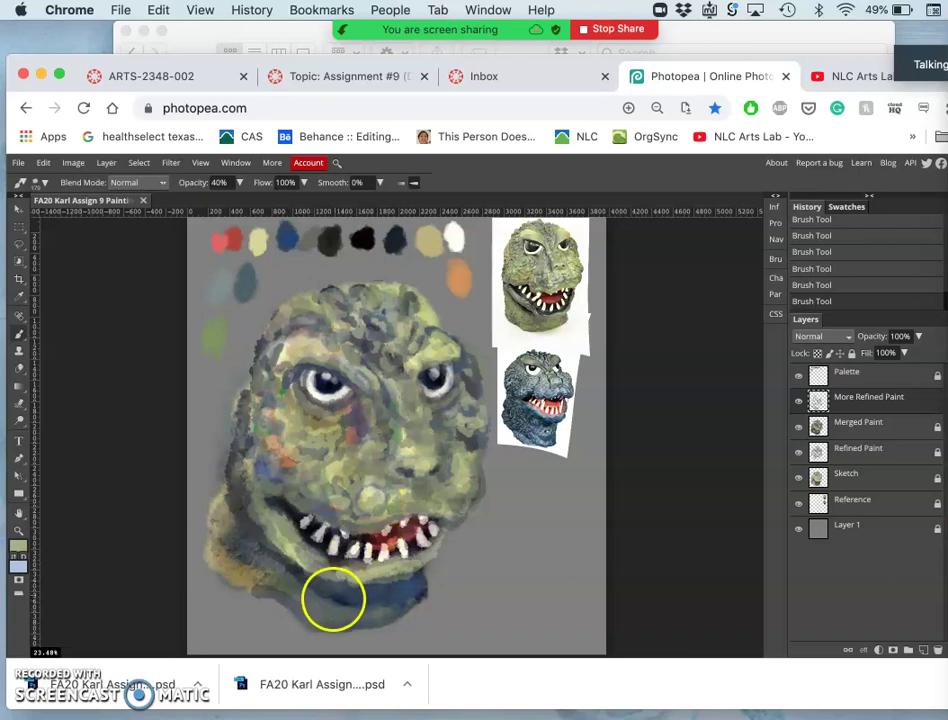
{"action": "left_click", "coordinate": [296, 598]}
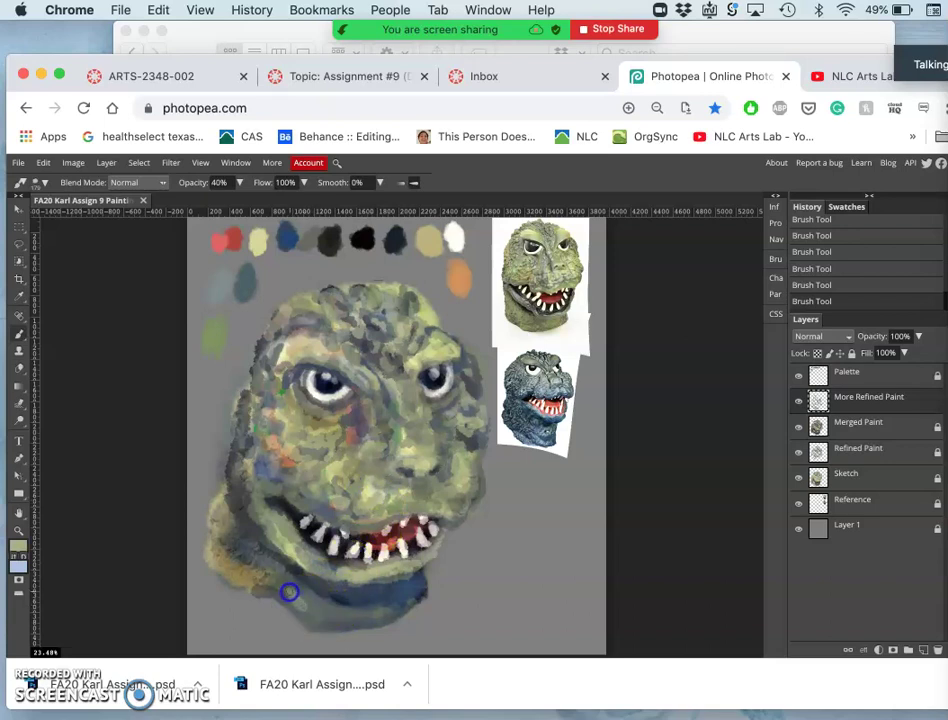
{"action": "left_click_drag", "start_coordinate": [264, 593], "coordinate": [320, 626]}
{"action": "left_click", "coordinate": [364, 599], "text": "alt"}
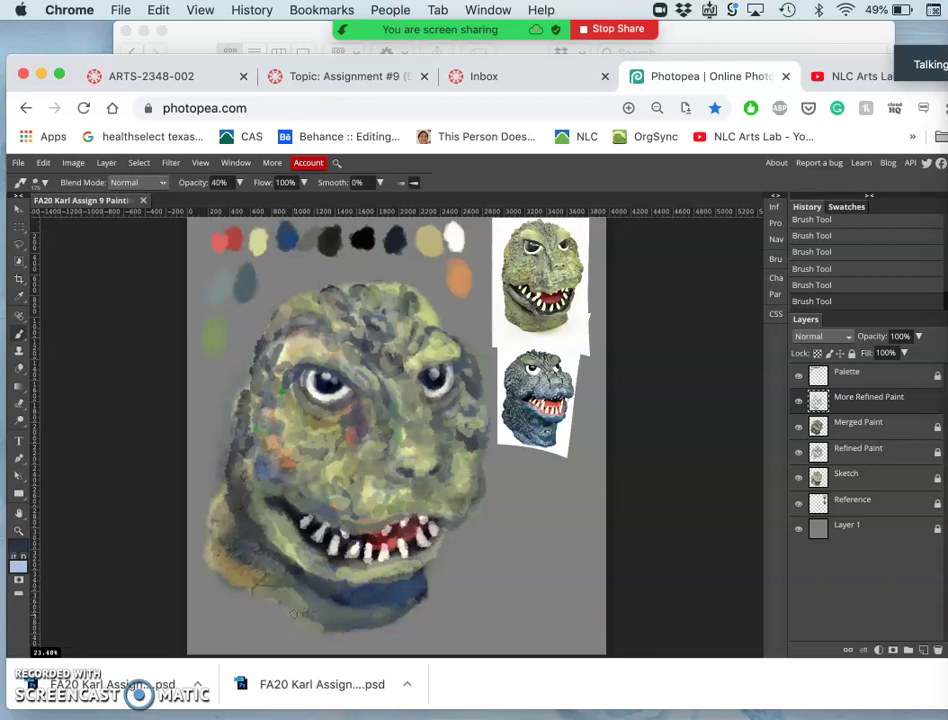
{"action": "left_click_drag", "start_coordinate": [268, 600], "coordinate": [243, 590]}
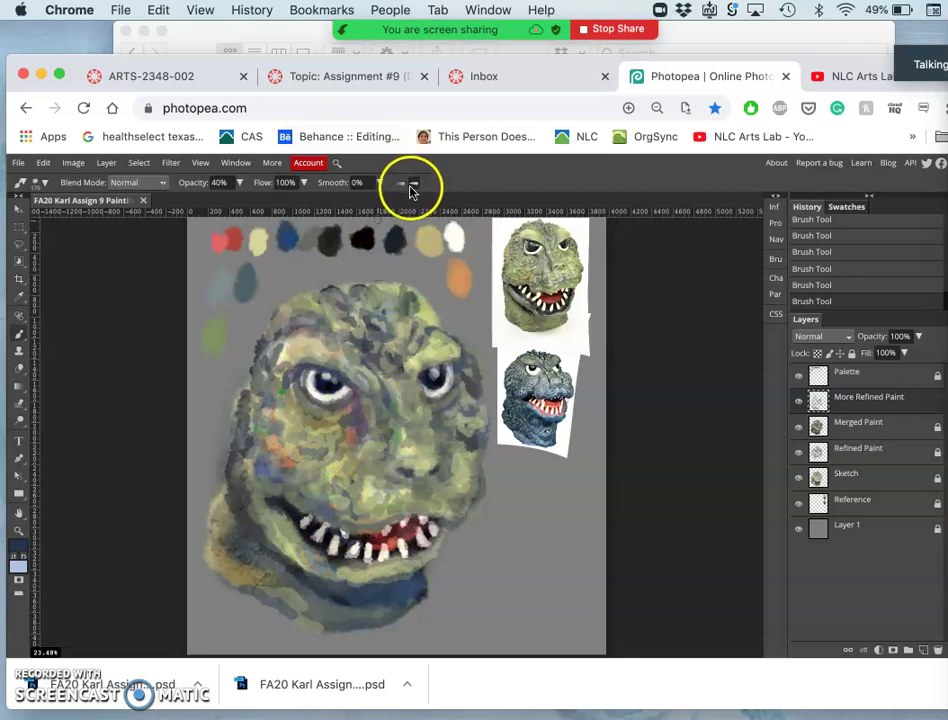
Blend sampled grey and dark blue over the ochre patch and the outer edge of the neck behind the jaw
{"action": "left_click", "coordinate": [320, 599], "text": "alt"}
{"action": "mouse_move", "coordinate": [268, 575]}
{"action": "left_mouse_down"}
{"action": "mouse_move", "coordinate": [222, 489]}
{"action": "mouse_move", "coordinate": [229, 454]}
{"action": "mouse_move", "coordinate": [239, 473]}
{"action": "mouse_move", "coordinate": [247, 463]}
{"action": "mouse_move", "coordinate": [224, 568]}
{"action": "left_mouse_up"}
{"action": "left_click", "coordinate": [288, 590], "text": "alt"}
{"action": "mouse_move", "coordinate": [222, 520]}
{"action": "left_mouse_down"}
{"action": "mouse_move", "coordinate": [214, 512]}
{"action": "mouse_move", "coordinate": [210, 528]}
{"action": "mouse_move", "coordinate": [309, 586]}
{"action": "mouse_move", "coordinate": [233, 544]}
{"action": "mouse_move", "coordinate": [225, 510]}
{"action": "left_mouse_up"}
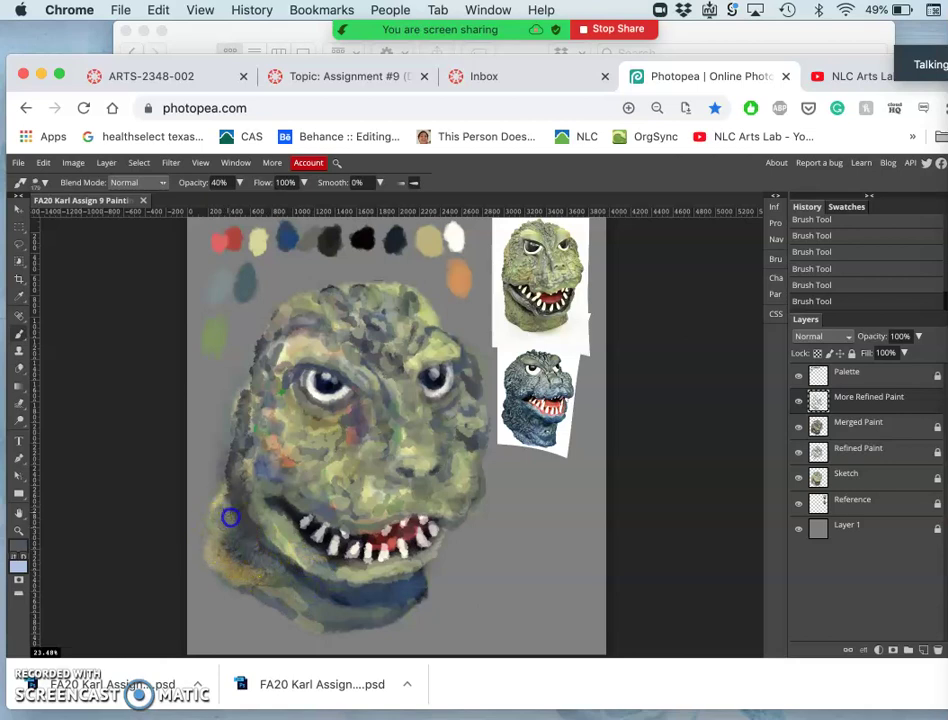
{"action": "left_click", "coordinate": [346, 603], "text": "alt"}
{"action": "mouse_move", "coordinate": [260, 553]}
{"action": "left_mouse_down"}
{"action": "mouse_move", "coordinate": [234, 522]}
{"action": "mouse_move", "coordinate": [224, 527]}
{"action": "left_mouse_up"}
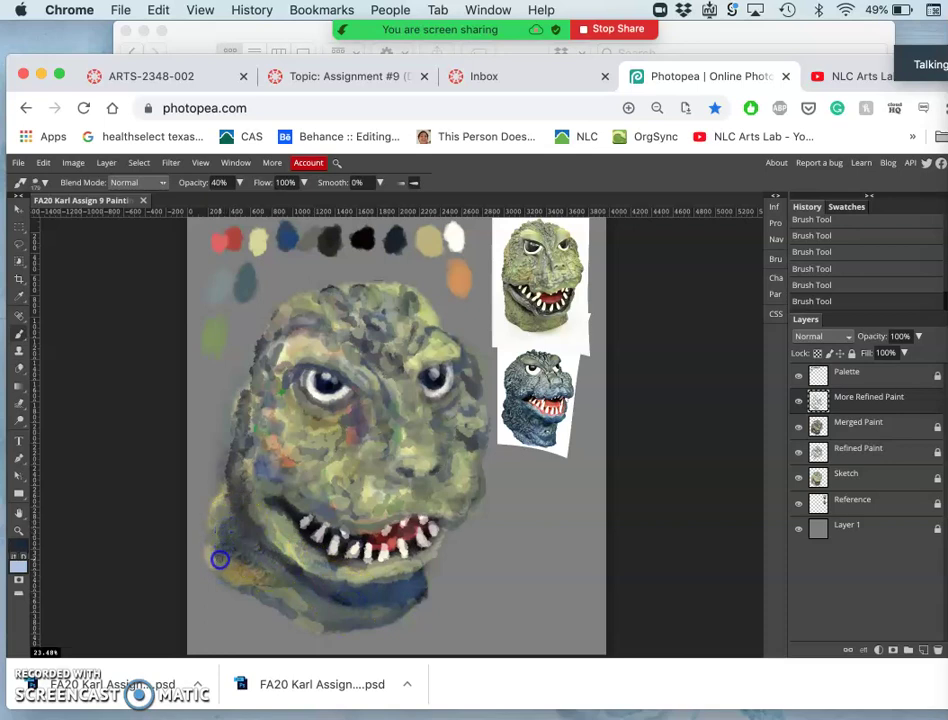
{"action": "mouse_move", "coordinate": [216, 564]}
{"action": "left_mouse_down"}
{"action": "mouse_move", "coordinate": [260, 498]}
{"action": "mouse_move", "coordinate": [256, 487]}
{"action": "mouse_move", "coordinate": [265, 507]}
{"action": "mouse_move", "coordinate": [286, 508]}
{"action": "mouse_move", "coordinate": [342, 414]}
{"action": "mouse_move", "coordinate": [314, 364]}
{"action": "mouse_move", "coordinate": [336, 337]}
{"action": "mouse_move", "coordinate": [429, 405]}
{"action": "mouse_move", "coordinate": [395, 326]}
{"action": "mouse_move", "coordinate": [415, 398]}
{"action": "mouse_move", "coordinate": [342, 329]}
{"action": "left_mouse_up"}
Dab sampled light green over the pink and green patches on the cheek below the larger eye's outer corner
{"action": "mouse_move", "coordinate": [395, 370]}
{"action": "left_mouse_down"}
{"action": "mouse_move", "coordinate": [423, 394]}
{"action": "mouse_move", "coordinate": [430, 434]}
{"action": "mouse_move", "coordinate": [340, 453]}
{"action": "mouse_move", "coordinate": [317, 471]}
{"action": "mouse_move", "coordinate": [271, 436]}
{"action": "mouse_move", "coordinate": [277, 404]}
{"action": "mouse_move", "coordinate": [445, 482]}
{"action": "left_mouse_up"}
{"action": "left_click_drag", "start_coordinate": [336, 445], "coordinate": [282, 407]}
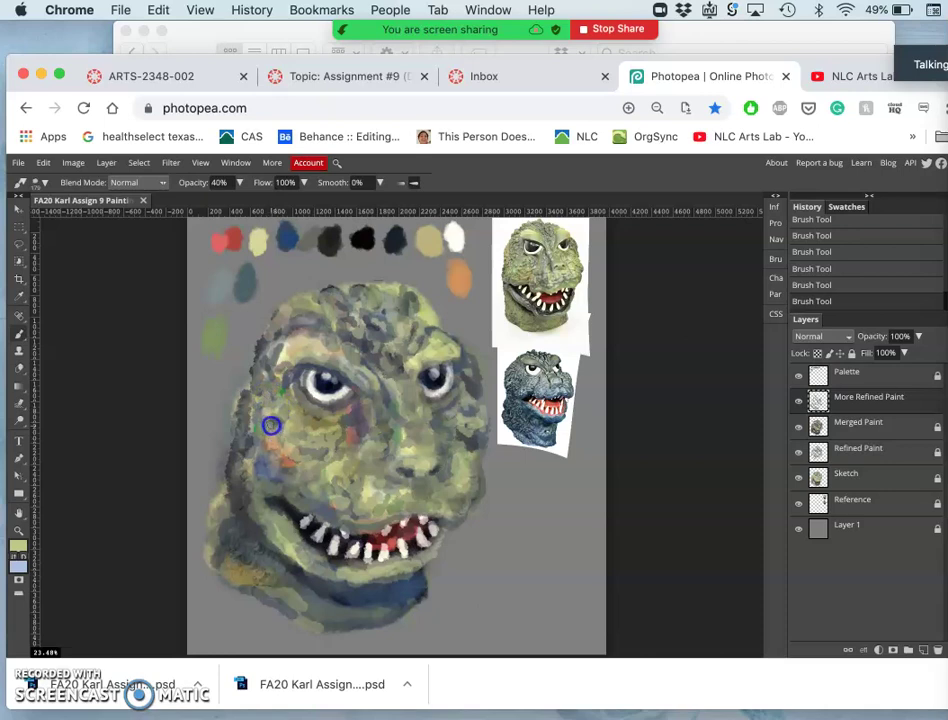
{"action": "mouse_move", "coordinate": [274, 424]}
{"action": "left_mouse_down"}
{"action": "mouse_move", "coordinate": [387, 457]}
{"action": "mouse_move", "coordinate": [423, 483]}
{"action": "mouse_move", "coordinate": [407, 553]}
{"action": "mouse_move", "coordinate": [358, 508]}
{"action": "mouse_move", "coordinate": [366, 627]}
{"action": "mouse_move", "coordinate": [313, 688]}
{"action": "mouse_move", "coordinate": [254, 575]}
{"action": "mouse_move", "coordinate": [214, 525]}
{"action": "mouse_move", "coordinate": [241, 529]}
{"action": "mouse_move", "coordinate": [218, 550]}
{"action": "mouse_move", "coordinate": [231, 544]}
{"action": "left_mouse_up"}
Darken the neck behind and below the jaw with sampled dark grey, covering more of the ochre patch
{"action": "left_click", "coordinate": [231, 544], "text": "alt"}
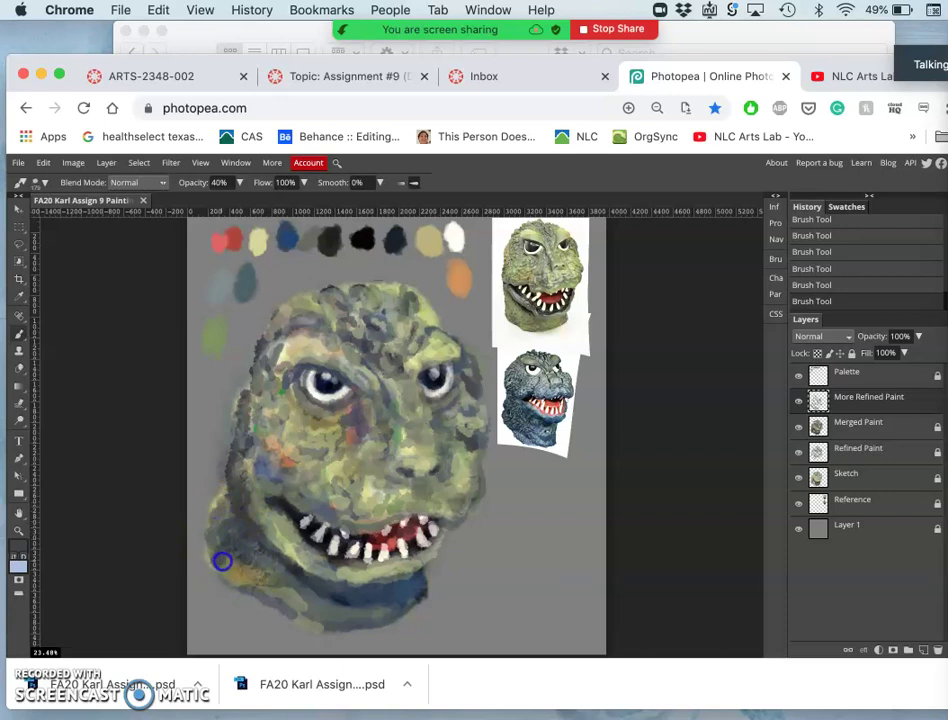
{"action": "mouse_move", "coordinate": [222, 563]}
{"action": "left_mouse_down"}
{"action": "mouse_move", "coordinate": [286, 582]}
{"action": "mouse_move", "coordinate": [305, 606]}
{"action": "left_mouse_up"}
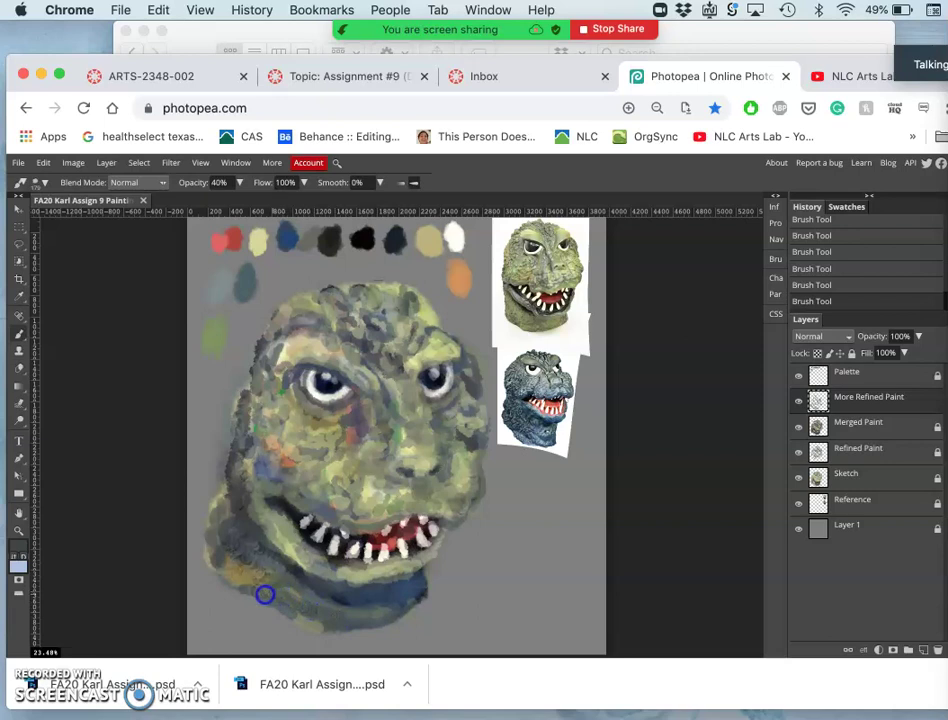
{"action": "left_click_drag", "start_coordinate": [262, 594], "coordinate": [299, 593]}
{"action": "mouse_move", "coordinate": [366, 612]}
{"action": "left_mouse_down"}
{"action": "mouse_move", "coordinate": [243, 571]}
{"action": "mouse_move", "coordinate": [234, 577]}
{"action": "left_mouse_up"}
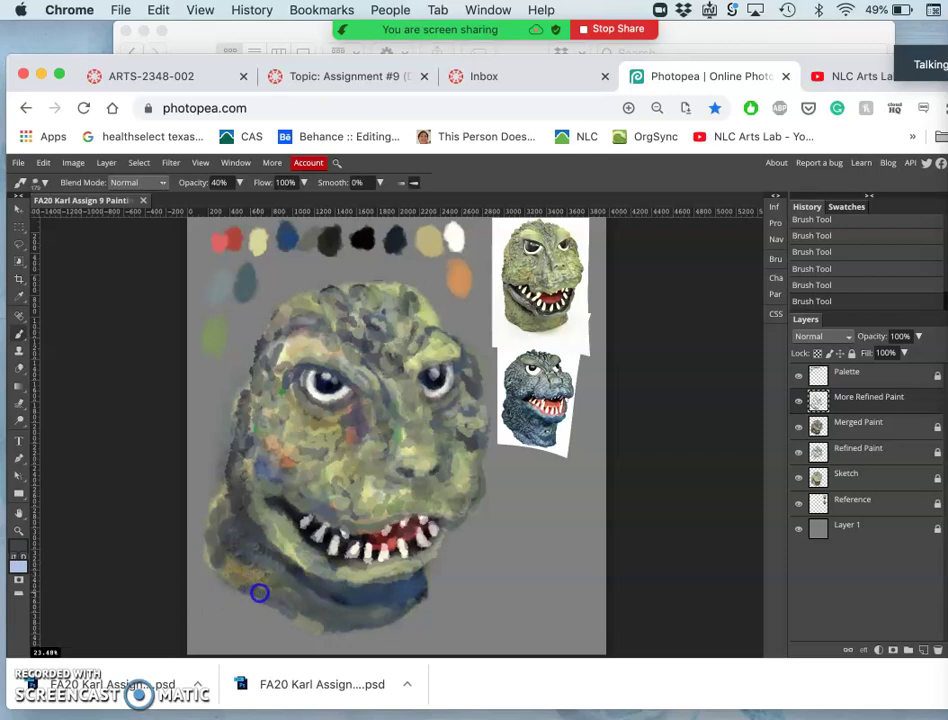
Dab sampled light green patches over the neck behind the jaw, continuing down around the ochre patch to the lower edge
{"action": "left_click_drag", "start_coordinate": [305, 518], "coordinate": [317, 501]}
{"action": "left_click", "coordinate": [231, 527]}
{"action": "mouse_move", "coordinate": [231, 527]}
{"action": "left_mouse_down"}
{"action": "mouse_move", "coordinate": [197, 506]}
{"action": "mouse_move", "coordinate": [199, 515]}
{"action": "left_mouse_up"}
{"action": "left_click", "coordinate": [324, 456]}
{"action": "mouse_move", "coordinate": [208, 518]}
{"action": "left_mouse_down"}
{"action": "mouse_move", "coordinate": [214, 501]}
{"action": "mouse_move", "coordinate": [227, 513]}
{"action": "left_mouse_up"}
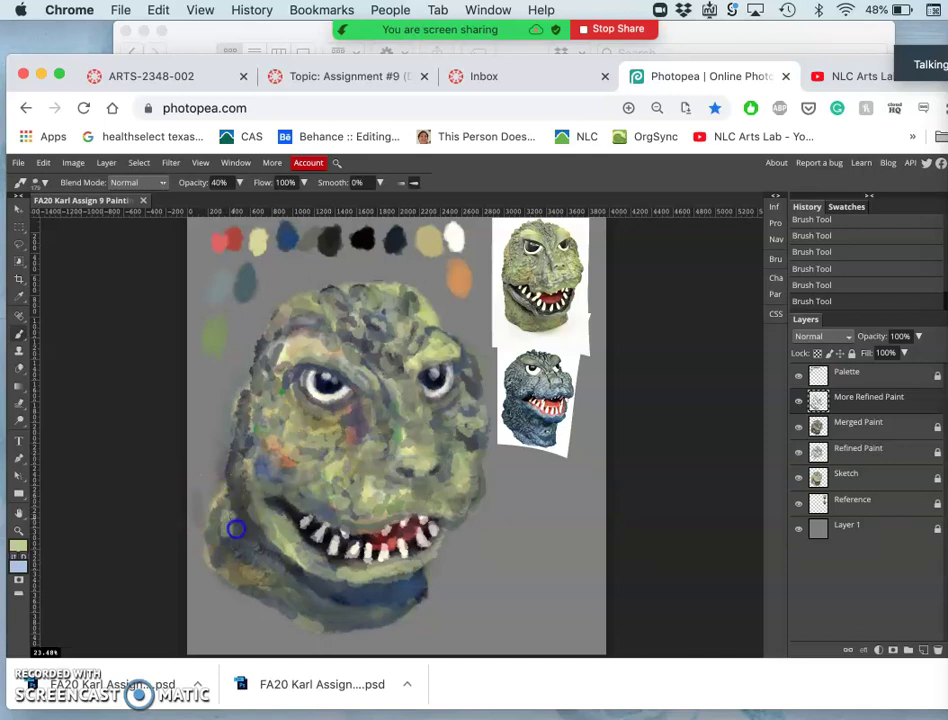
{"action": "left_click_drag", "start_coordinate": [245, 560], "coordinate": [244, 557]}
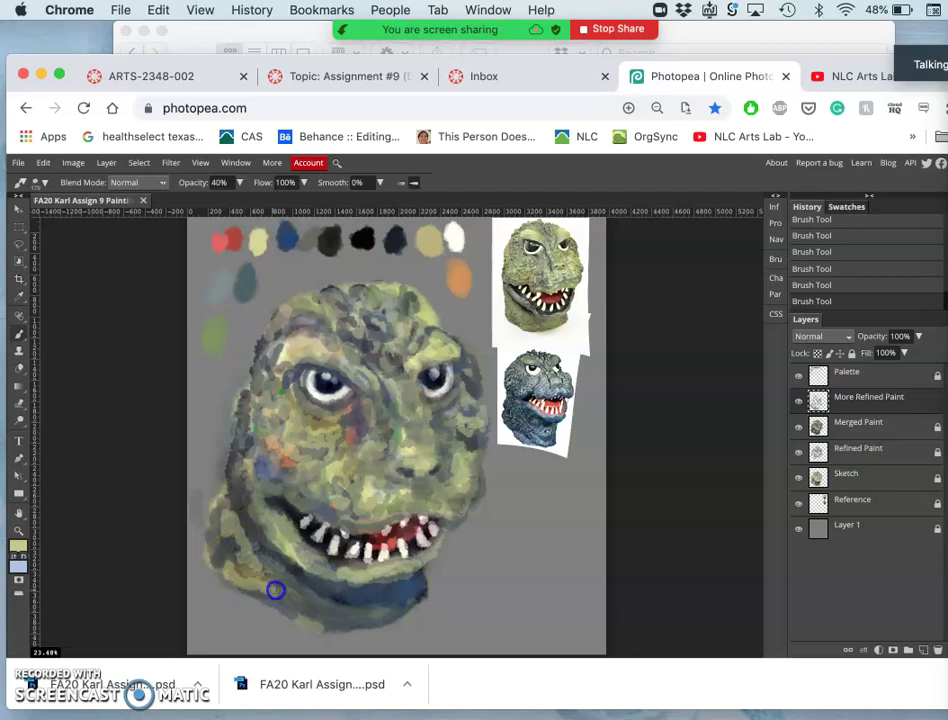
{"action": "mouse_move", "coordinate": [279, 591]}
{"action": "left_mouse_down"}
{"action": "mouse_move", "coordinate": [327, 606]}
{"action": "mouse_move", "coordinate": [290, 584]}
{"action": "left_mouse_up"}
{"action": "left_click", "coordinate": [285, 571], "text": "alt"}
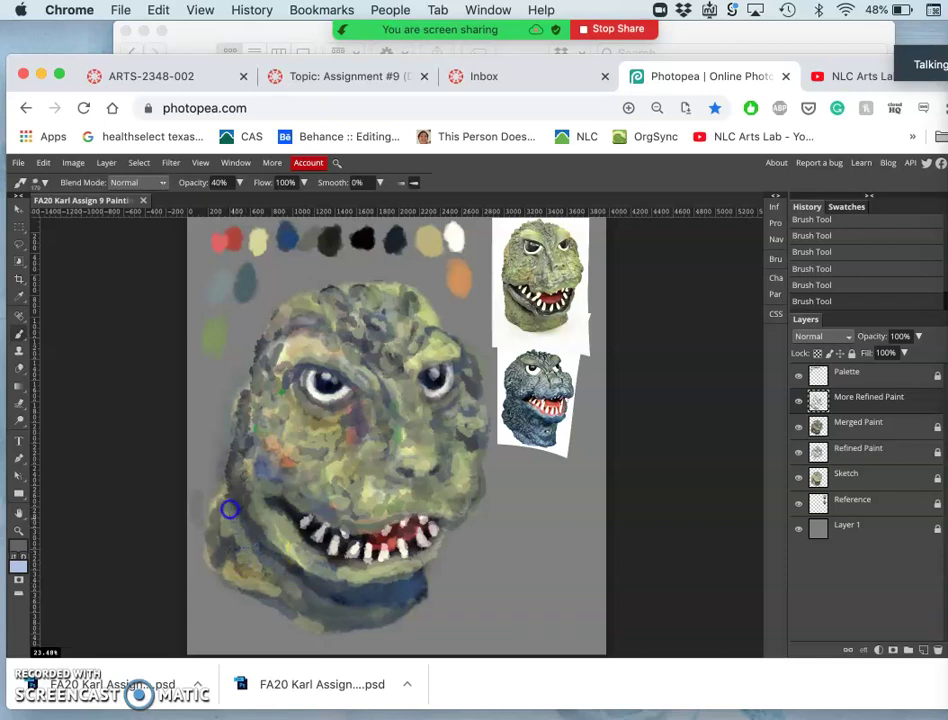
Blend sampled dark grey over the neck behind and below the jaw, and over the dark blue under the chin
{"action": "mouse_move", "coordinate": [221, 524]}
{"action": "left_mouse_down"}
{"action": "mouse_move", "coordinate": [218, 550]}
{"action": "mouse_move", "coordinate": [246, 587]}
{"action": "left_mouse_up"}
{"action": "mouse_move", "coordinate": [329, 598]}
{"action": "left_mouse_down"}
{"action": "mouse_move", "coordinate": [324, 607]}
{"action": "mouse_move", "coordinate": [292, 603]}
{"action": "mouse_move", "coordinate": [250, 576]}
{"action": "mouse_move", "coordinate": [252, 557]}
{"action": "left_mouse_up"}
{"action": "mouse_move", "coordinate": [322, 577]}
{"action": "left_mouse_down"}
{"action": "mouse_move", "coordinate": [292, 594]}
{"action": "mouse_move", "coordinate": [280, 586]}
{"action": "left_mouse_up"}
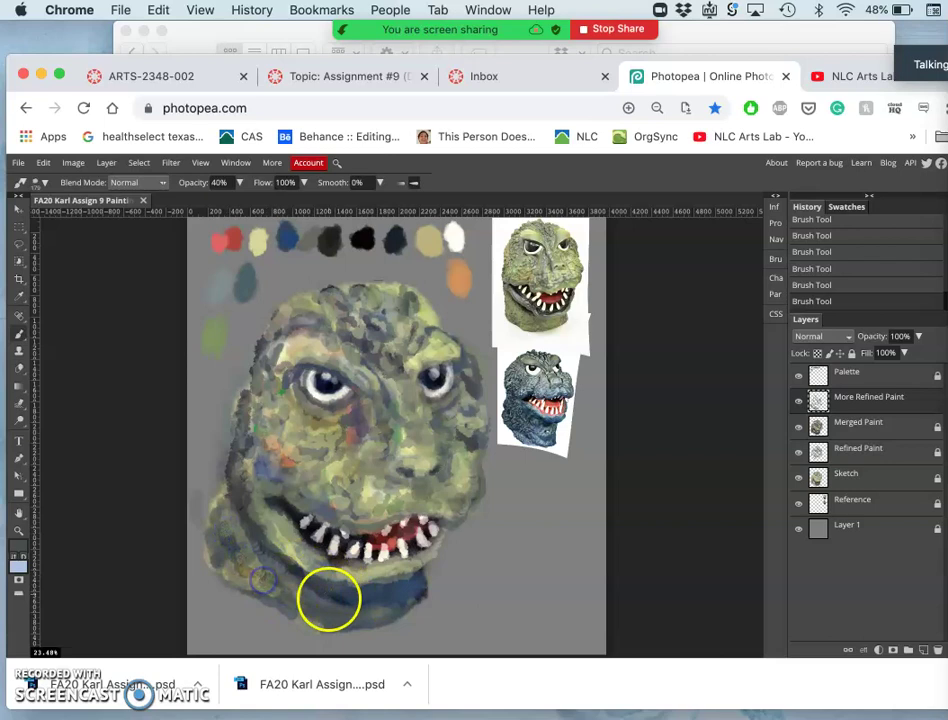
{"action": "mouse_move", "coordinate": [258, 561]}
{"action": "left_mouse_down"}
{"action": "mouse_move", "coordinate": [364, 607]}
{"action": "mouse_move", "coordinate": [404, 611]}
{"action": "left_mouse_up"}
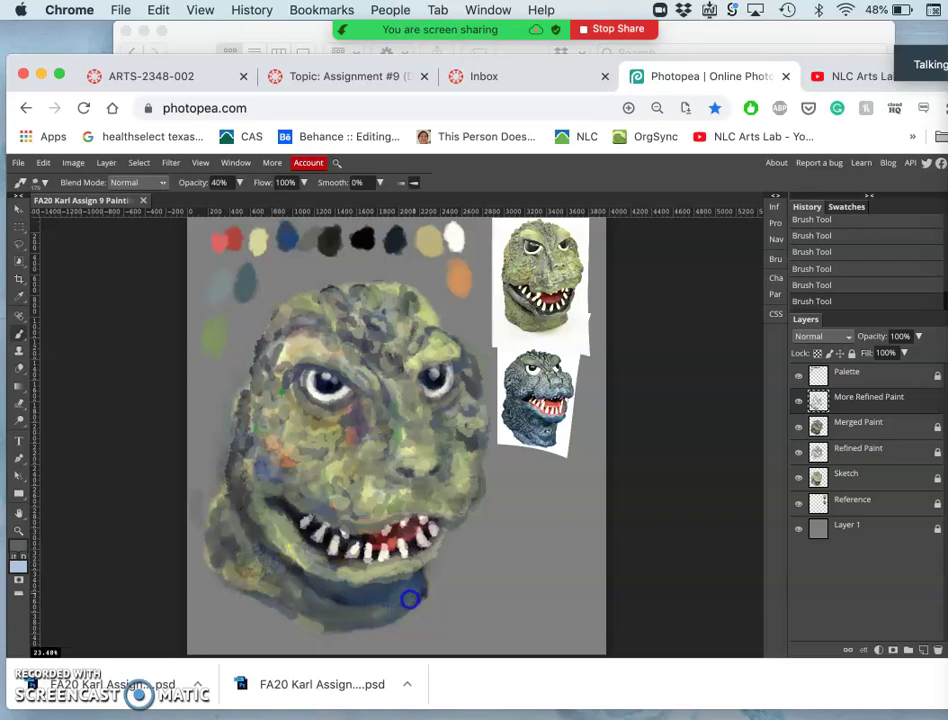
Paint sampled yellow-green patches across the neck under the chin and blend their edges with sampled dark grey and green
{"action": "mouse_move", "coordinate": [397, 606]}
{"action": "left_mouse_down"}
{"action": "mouse_move", "coordinate": [229, 531]}
{"action": "mouse_move", "coordinate": [237, 525]}
{"action": "mouse_move", "coordinate": [232, 531]}
{"action": "mouse_move", "coordinate": [381, 614]}
{"action": "mouse_move", "coordinate": [390, 607]}
{"action": "left_mouse_up"}
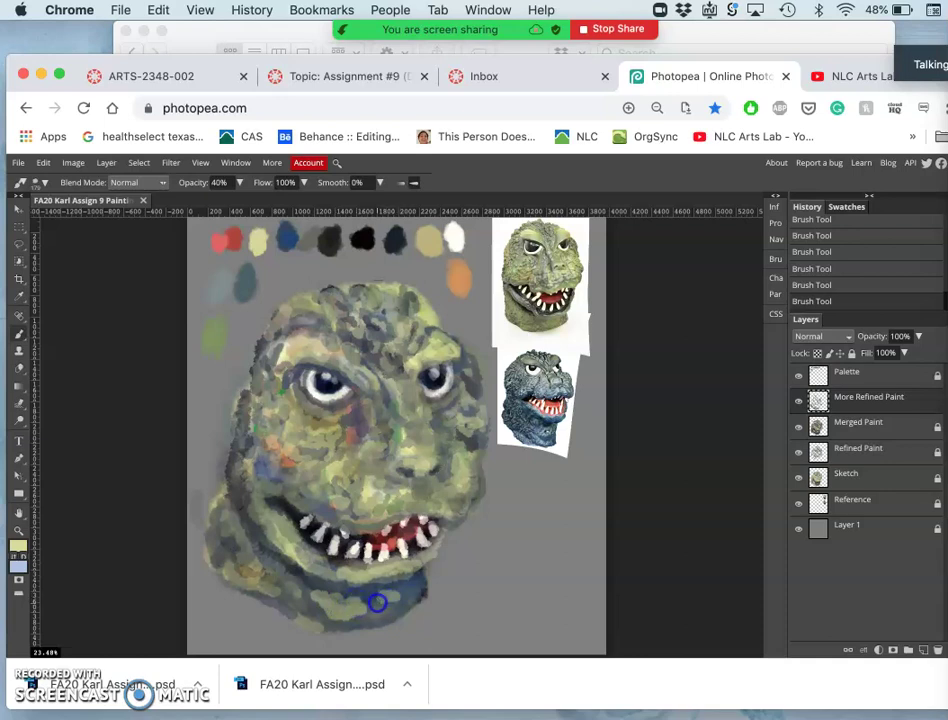
{"action": "left_click", "coordinate": [278, 574]}
{"action": "left_click_drag", "start_coordinate": [314, 597], "coordinate": [331, 597]}
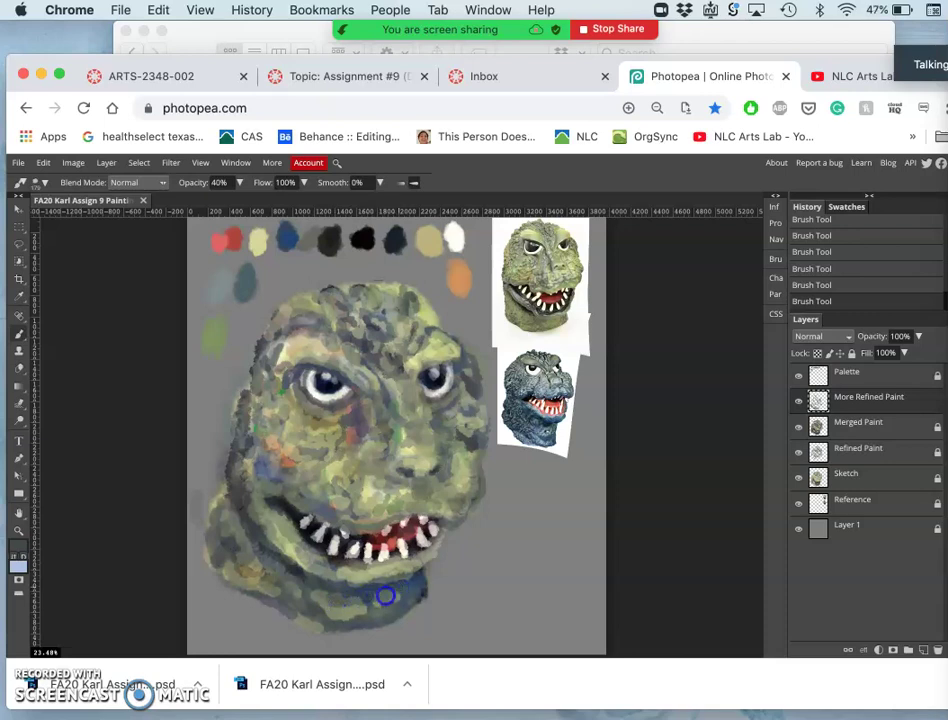
{"action": "left_click_drag", "start_coordinate": [324, 576], "coordinate": [306, 598]}
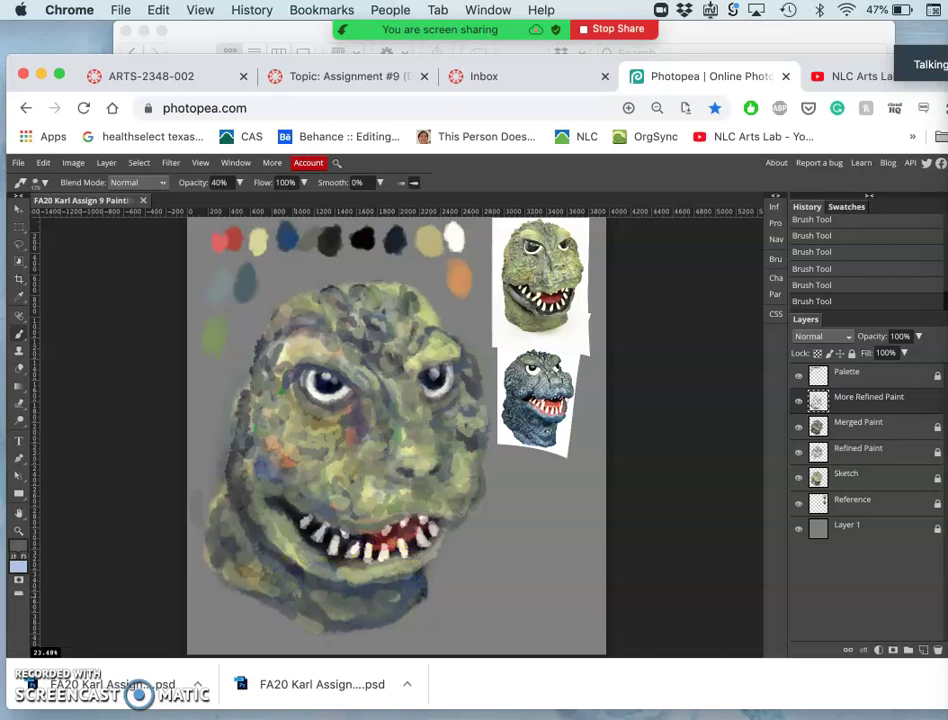
{"action": "left_click", "coordinate": [275, 593]}
{"action": "mouse_move", "coordinate": [363, 580]}
{"action": "left_mouse_down"}
{"action": "mouse_move", "coordinate": [328, 546]}
{"action": "mouse_move", "coordinate": [254, 533]}
{"action": "mouse_move", "coordinate": [270, 536]}
{"action": "mouse_move", "coordinate": [328, 625]}
{"action": "mouse_move", "coordinate": [370, 607]}
{"action": "mouse_move", "coordinate": [404, 609]}
{"action": "mouse_move", "coordinate": [391, 613]}
{"action": "left_mouse_up"}
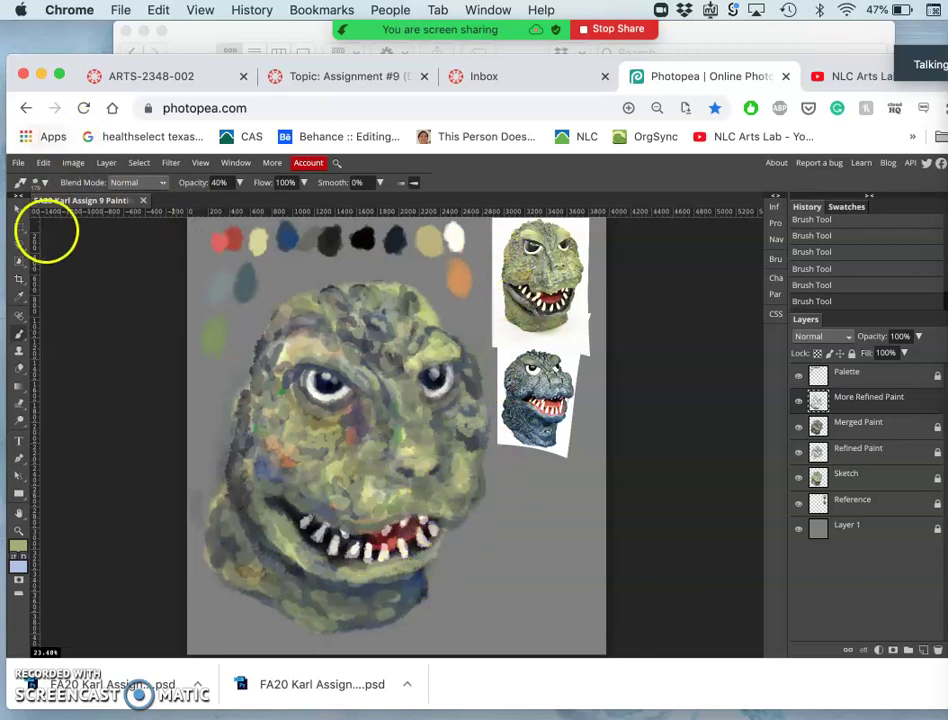
Lasso the strip between the face's outer edge and the reference pictures, and toggle the More Refined Paint and Merged Paint layers to compare them
{"action": "left_click", "coordinate": [19, 254]}
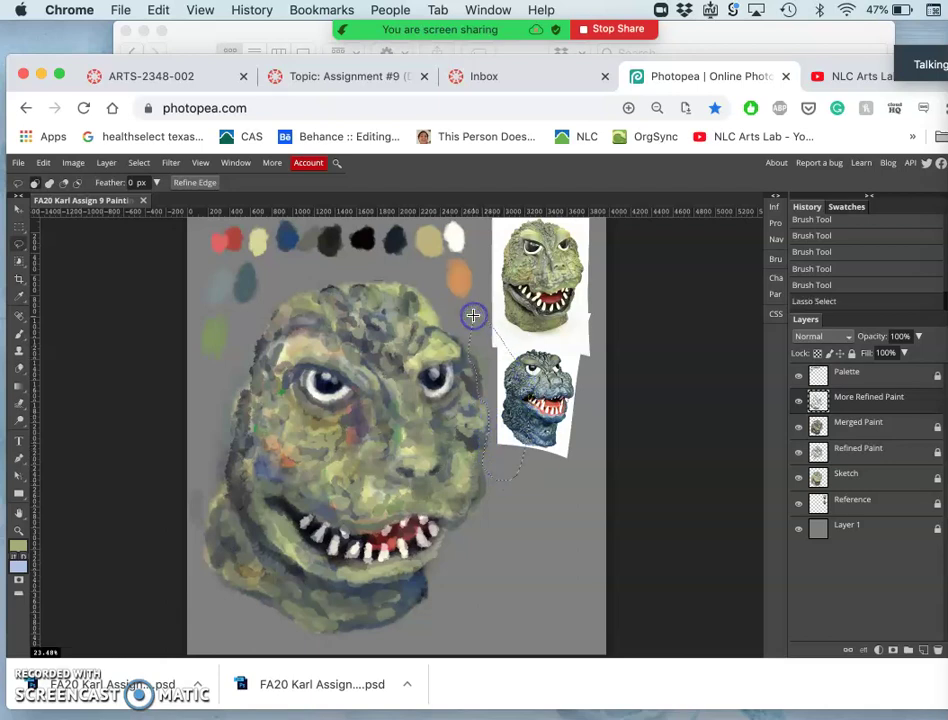
{"action": "left_click", "coordinate": [799, 402]}
{"action": "left_click", "coordinate": [800, 402]}
{"action": "left_click", "coordinate": [799, 406]}
{"action": "left_click", "coordinate": [799, 405]}
{"action": "left_click", "coordinate": [800, 430]}
{"action": "left_click", "coordinate": [800, 430]}
Unlock the Merged Paint layer, clear the lassoed area beside the face on it, and deselect
{"action": "left_click", "coordinate": [863, 423]}
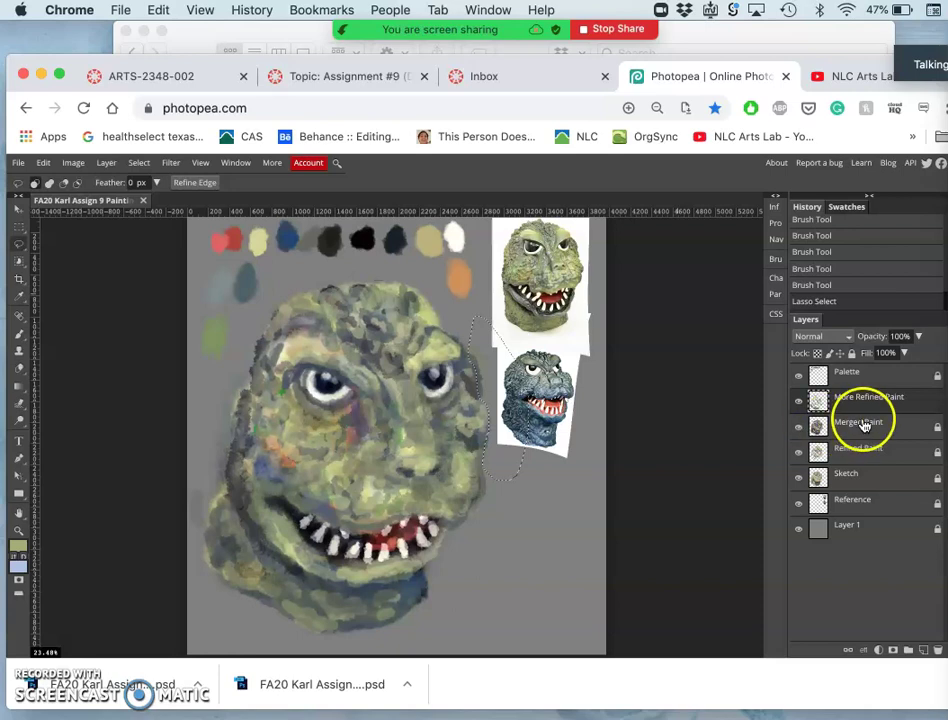
{"action": "left_click", "coordinate": [570, 413]}
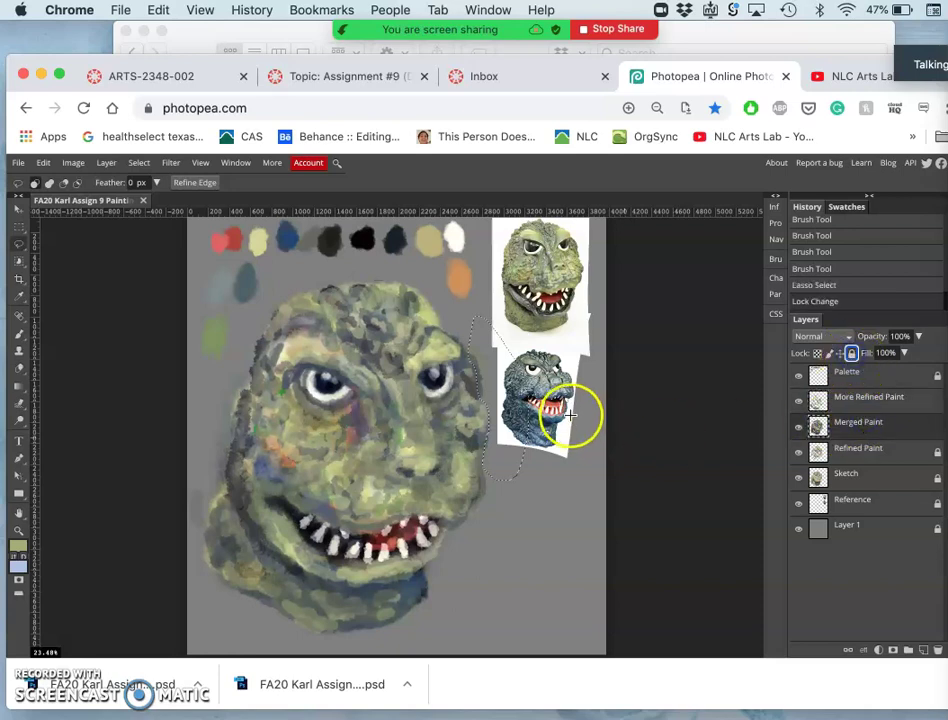
{"action": "key", "text": "Delete"}
{"action": "left_click", "coordinate": [559, 506]}
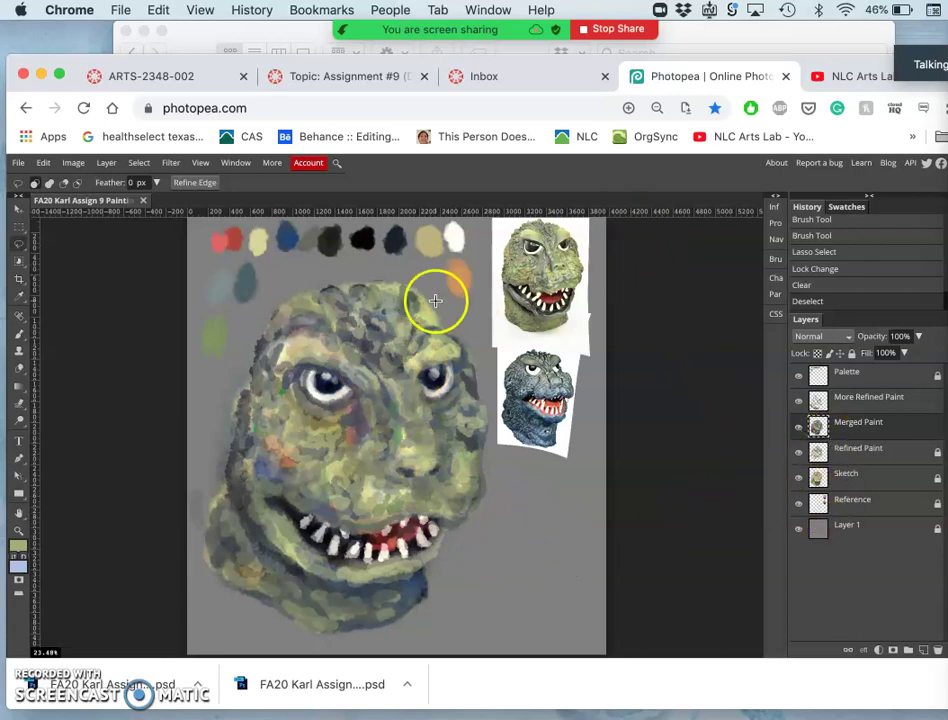
{"action": "left_click", "coordinate": [17, 165]}
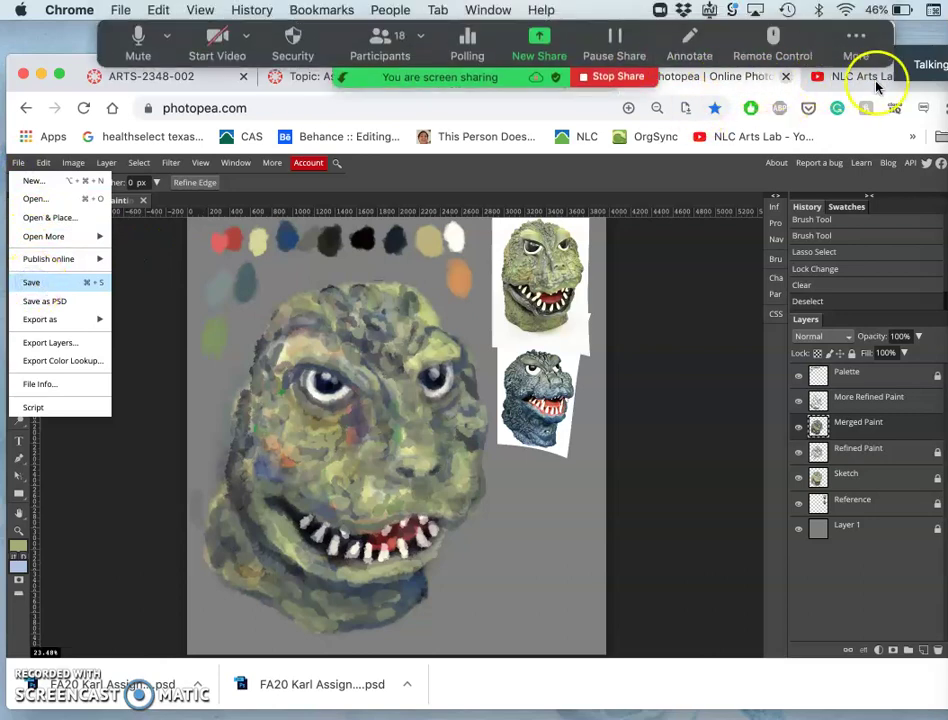
{"action": "left_click", "coordinate": [70, 58]}
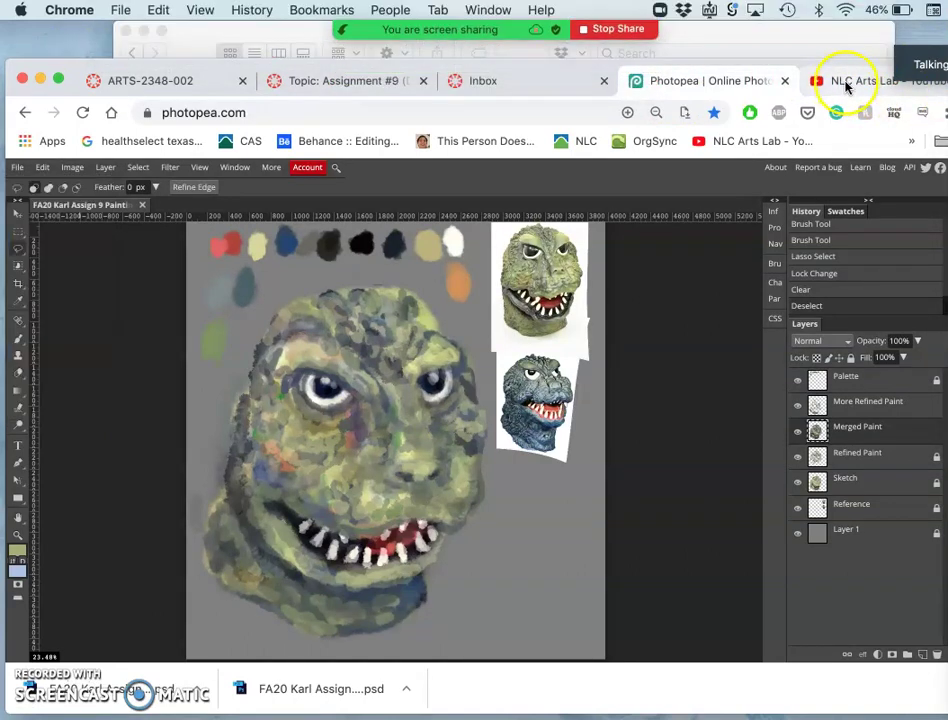
Open Google Images in a new browser tab and search for "horned rim glasses"
{"action": "key", "text": "super+t"}
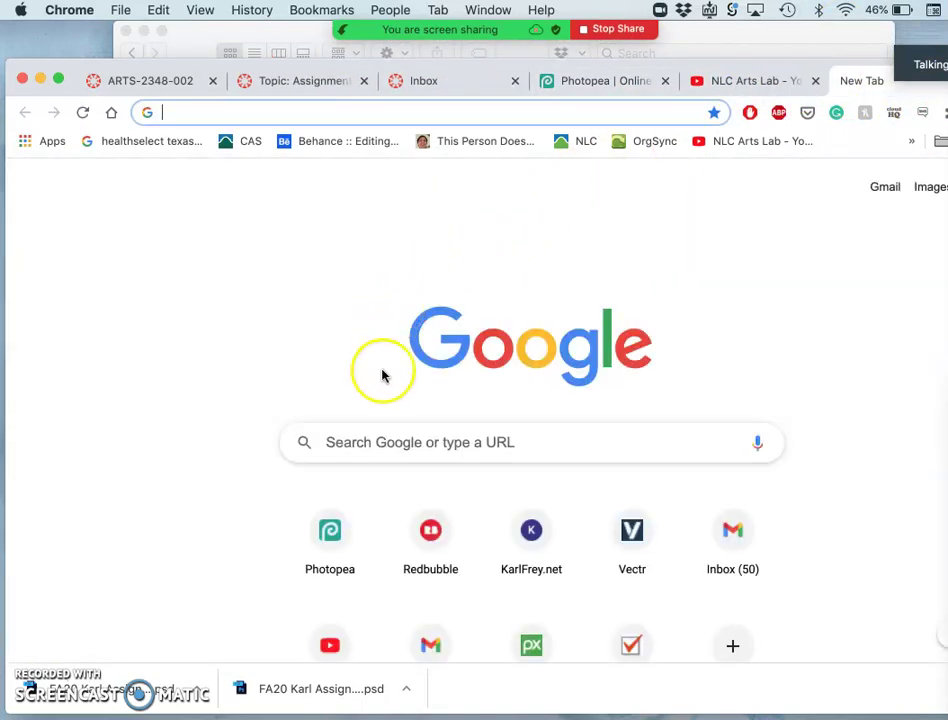
{"action": "left_click", "coordinate": [926, 187]}
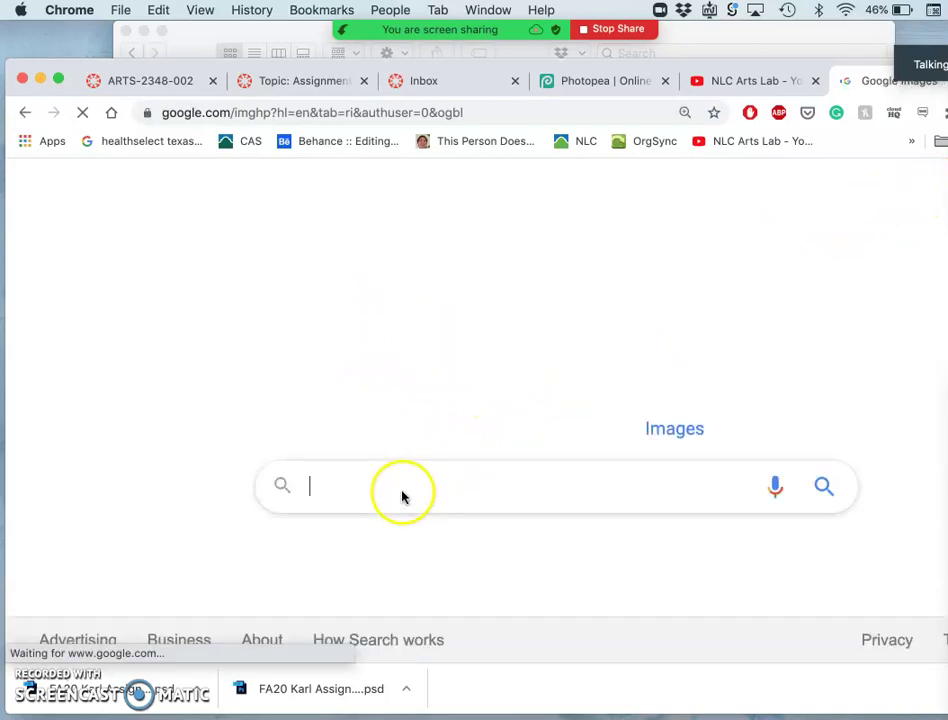
{"action": "type", "text": "horned rim "}
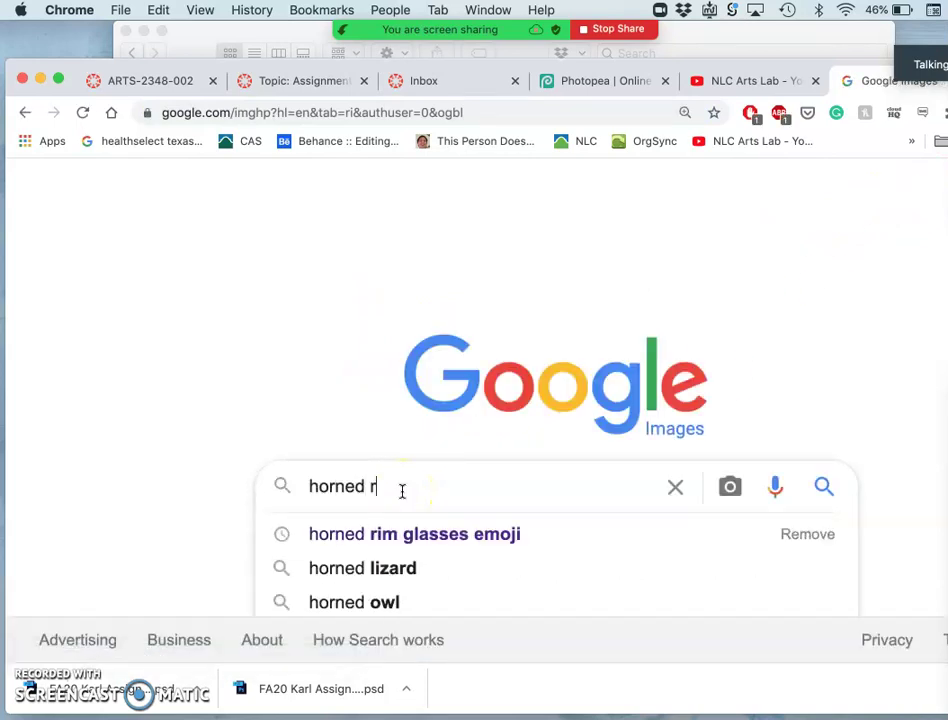
{"action": "type", "text": "glasses"}
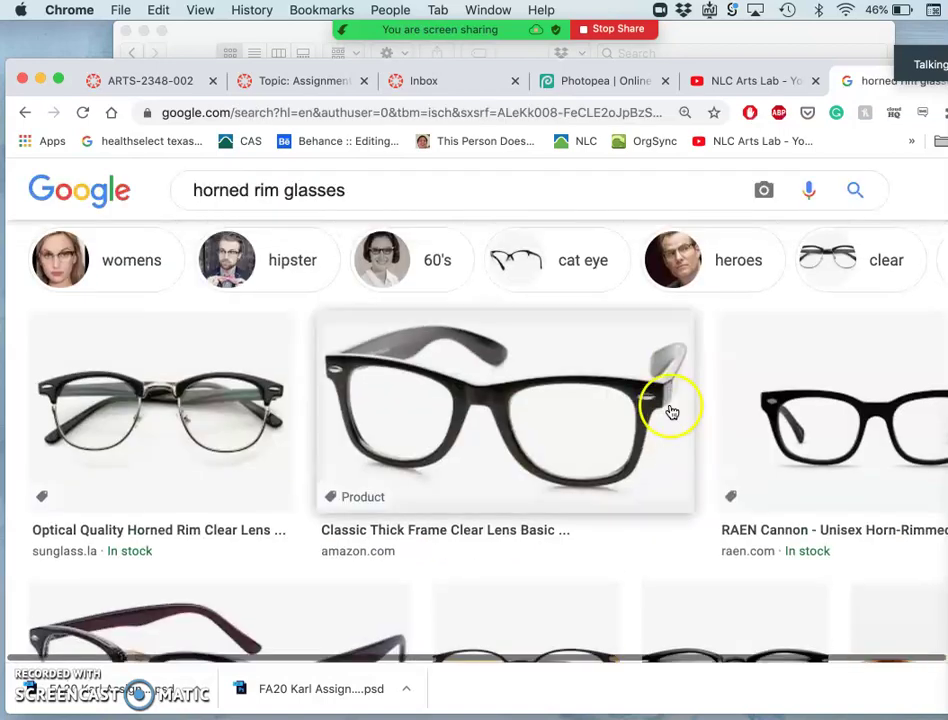
Filter the glasses image results to the Large size
{"action": "left_click", "coordinate": [842, 268]}
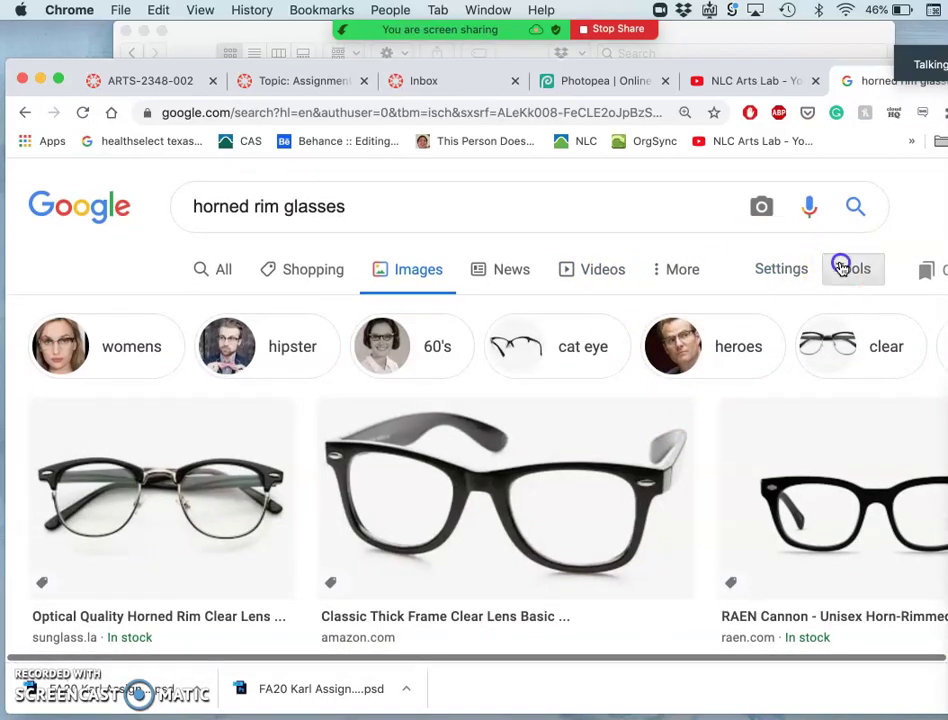
{"action": "left_click", "coordinate": [205, 311]}
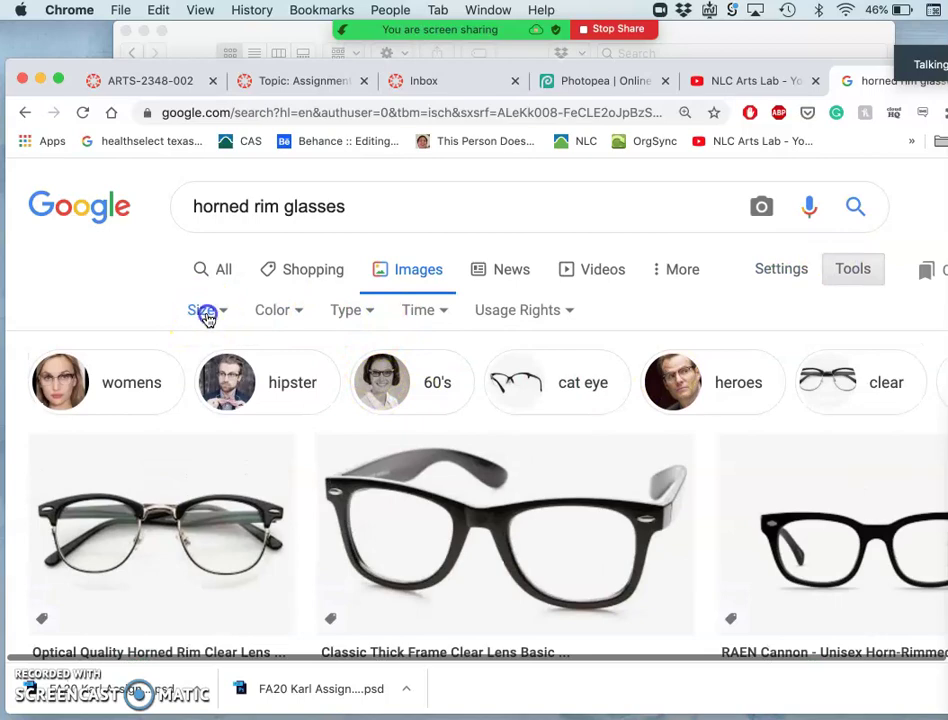
{"action": "left_click", "coordinate": [222, 385]}
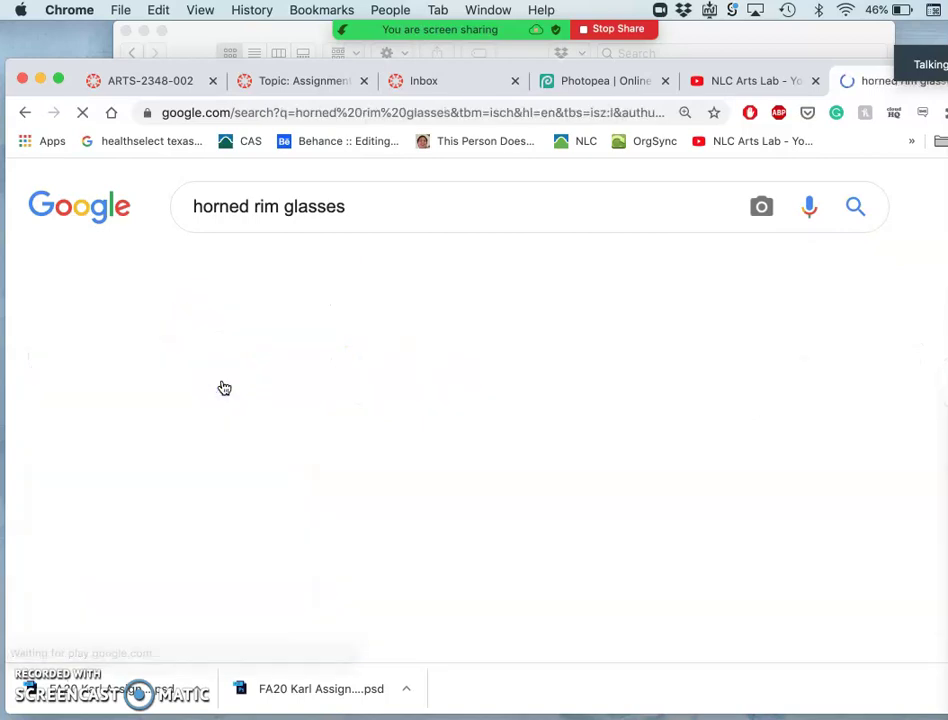
Browse the large glasses images and open the "Classic Thick Frame Clear Lens Basic" result from amazon.com in a new tab
{"action": "scroll", "coordinate": [416, 441], "scroll_direction": "down", "scroll_amount": 5}
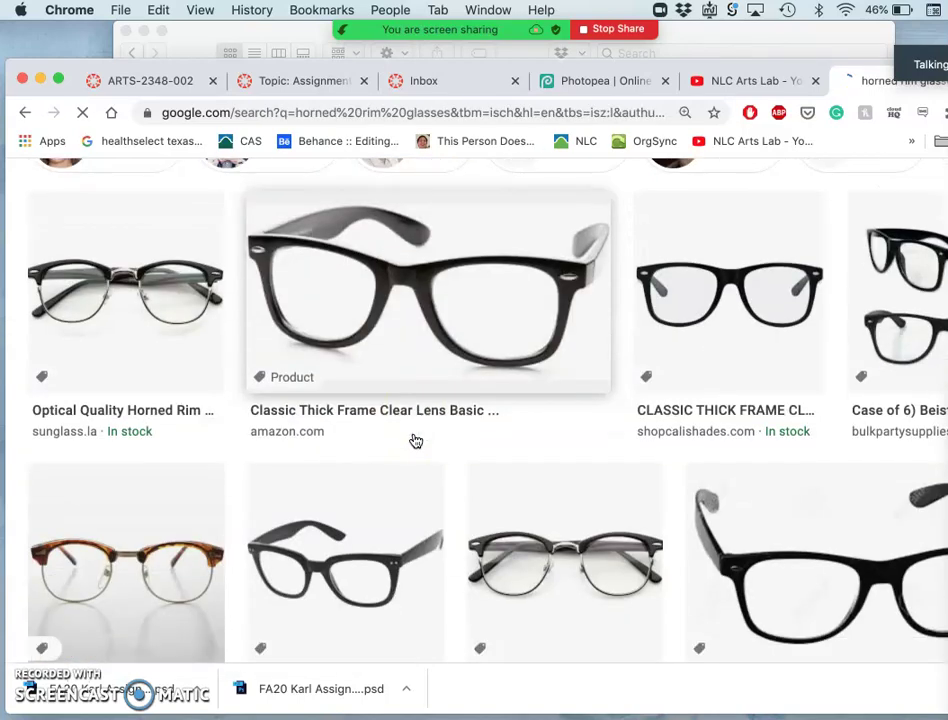
{"action": "scroll", "coordinate": [416, 441], "scroll_direction": "down", "scroll_amount": 5}
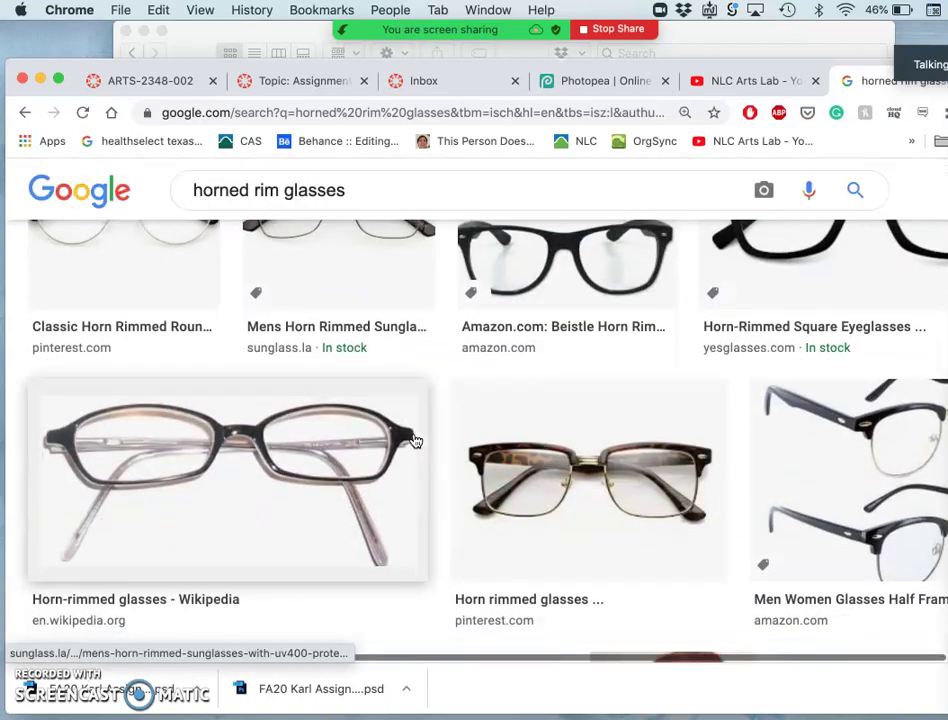
{"action": "scroll", "coordinate": [416, 441], "scroll_direction": "down", "scroll_amount": 5}
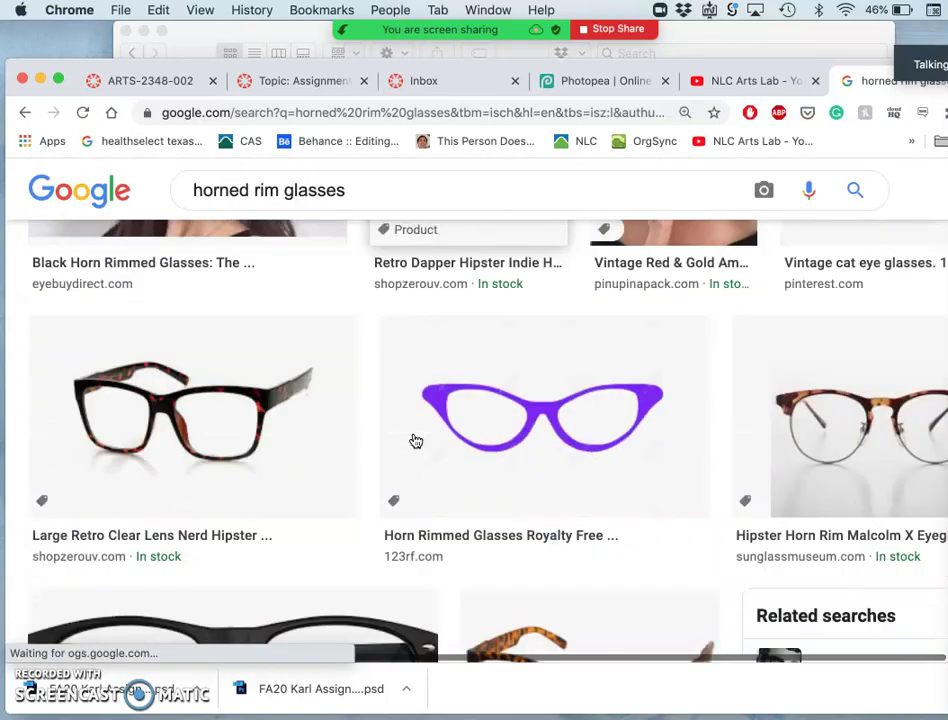
{"action": "scroll", "coordinate": [416, 441], "scroll_direction": "down", "scroll_amount": 4}
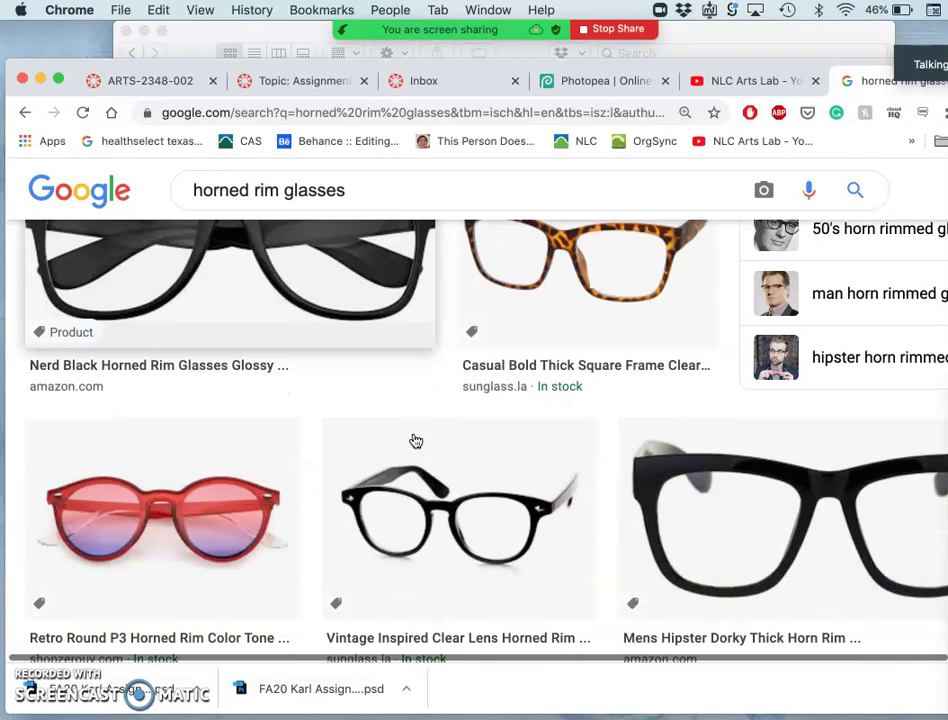
{"action": "scroll", "coordinate": [416, 441], "scroll_direction": "up", "scroll_amount": 3}
{"action": "scroll", "coordinate": [416, 441], "scroll_direction": "up", "scroll_amount": 2}
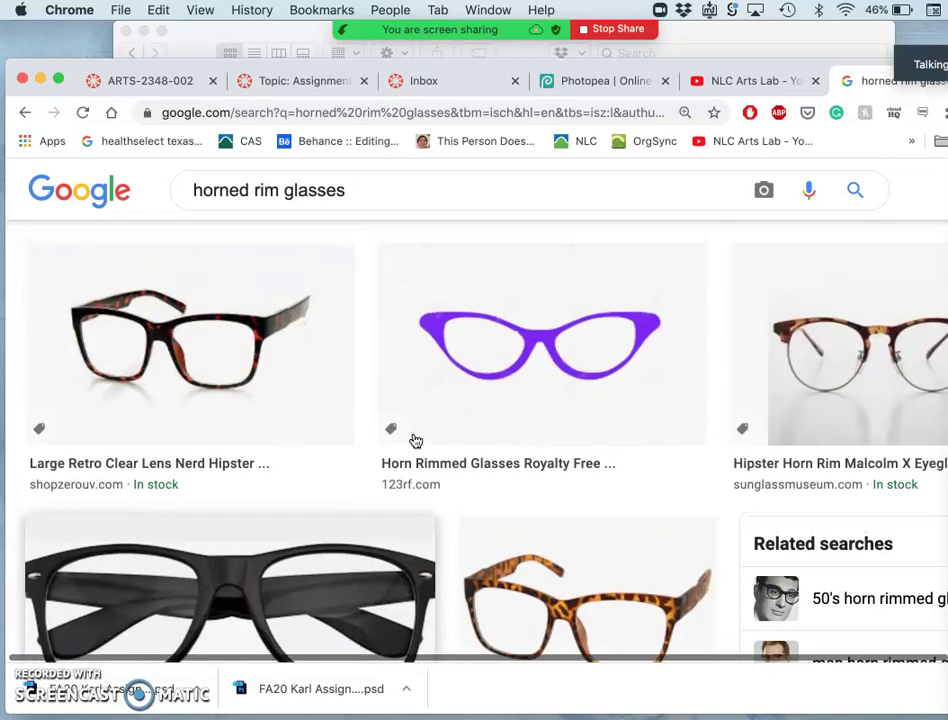
{"action": "scroll", "coordinate": [416, 441], "scroll_direction": "up", "scroll_amount": 10}
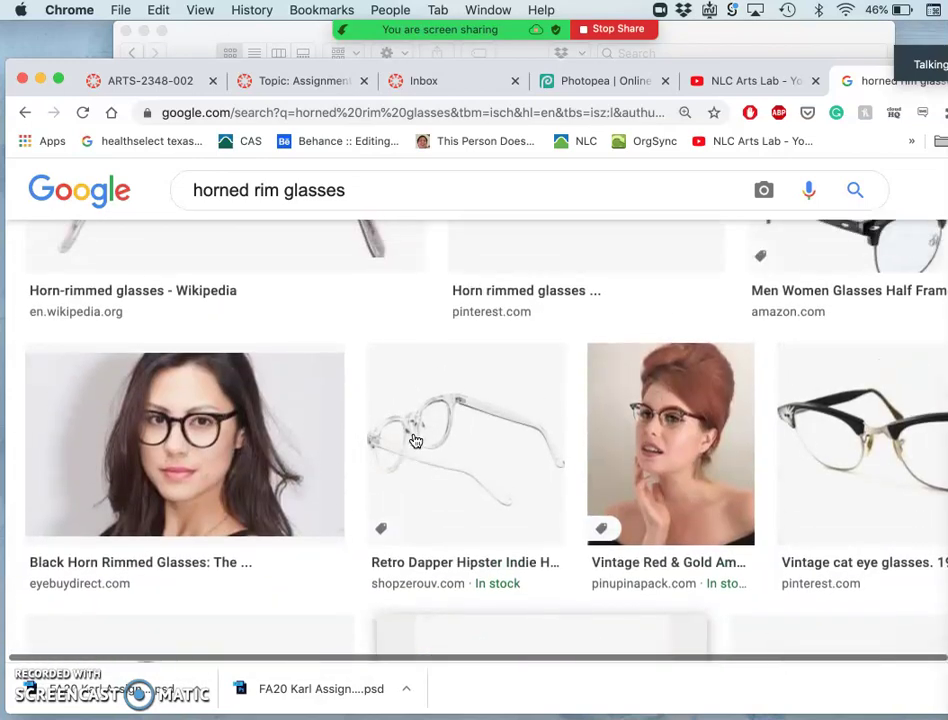
{"action": "scroll", "coordinate": [416, 441], "scroll_direction": "up", "scroll_amount": 4}
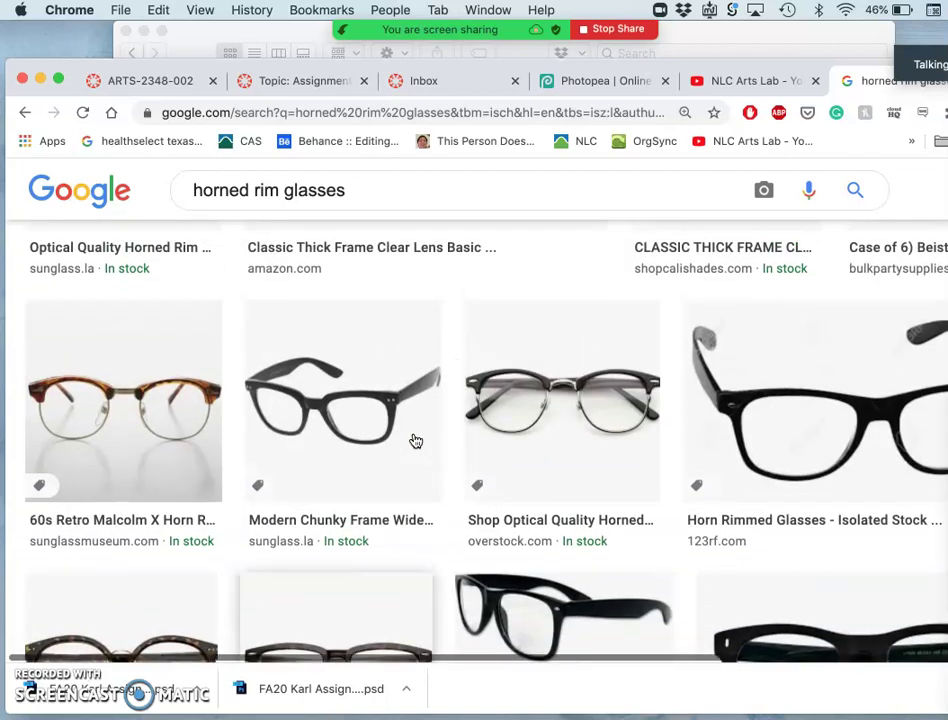
{"action": "scroll", "coordinate": [416, 441], "scroll_direction": "down", "scroll_amount": 3}
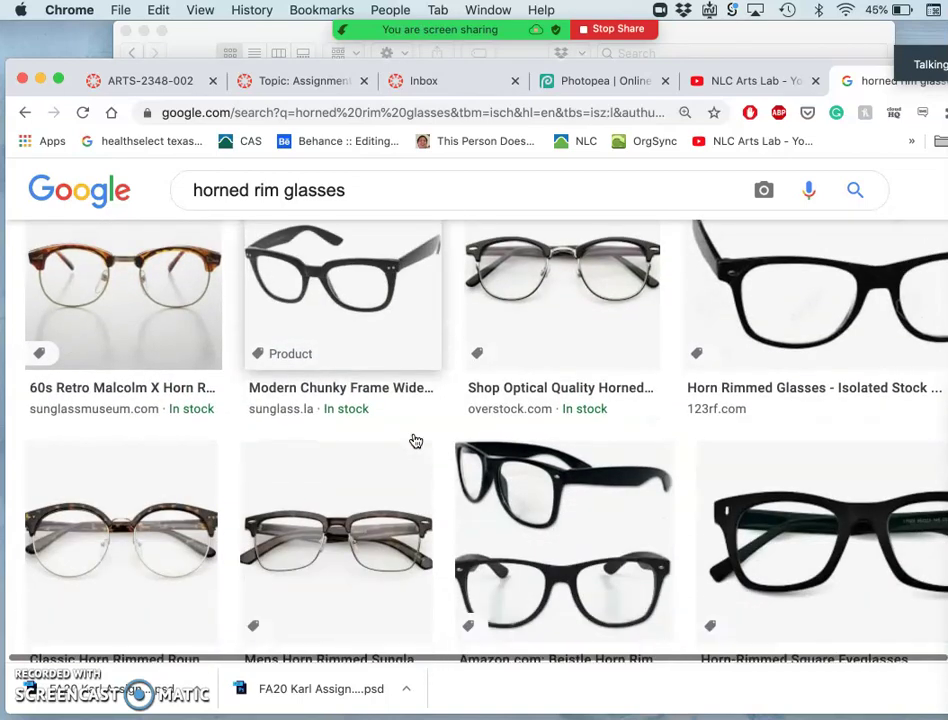
{"action": "scroll", "coordinate": [416, 441], "scroll_direction": "up", "scroll_amount": 6}
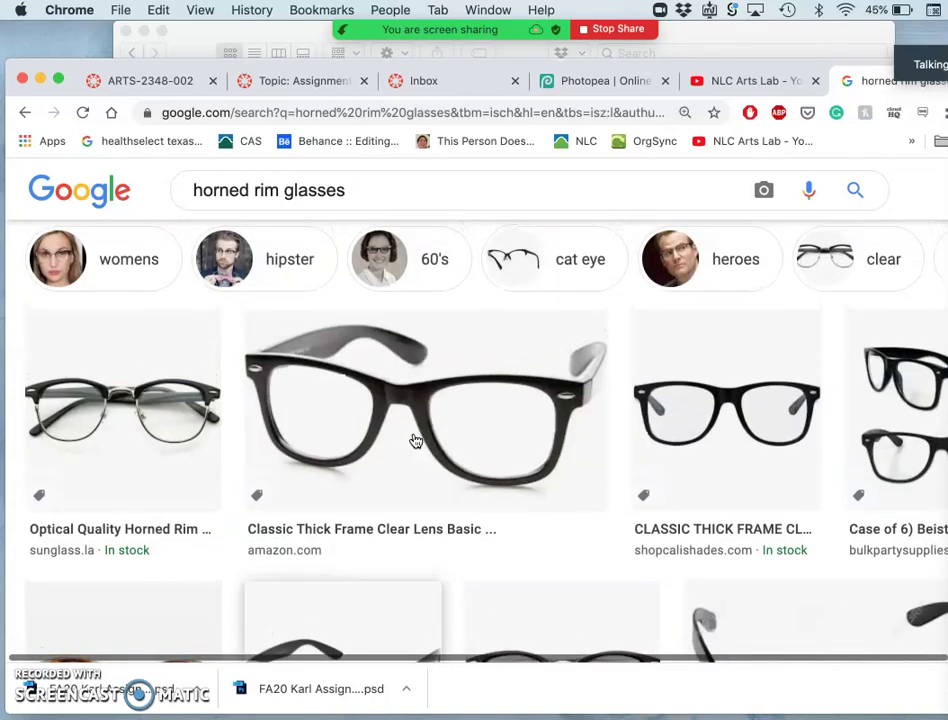
{"action": "right_click", "coordinate": [418, 415]}
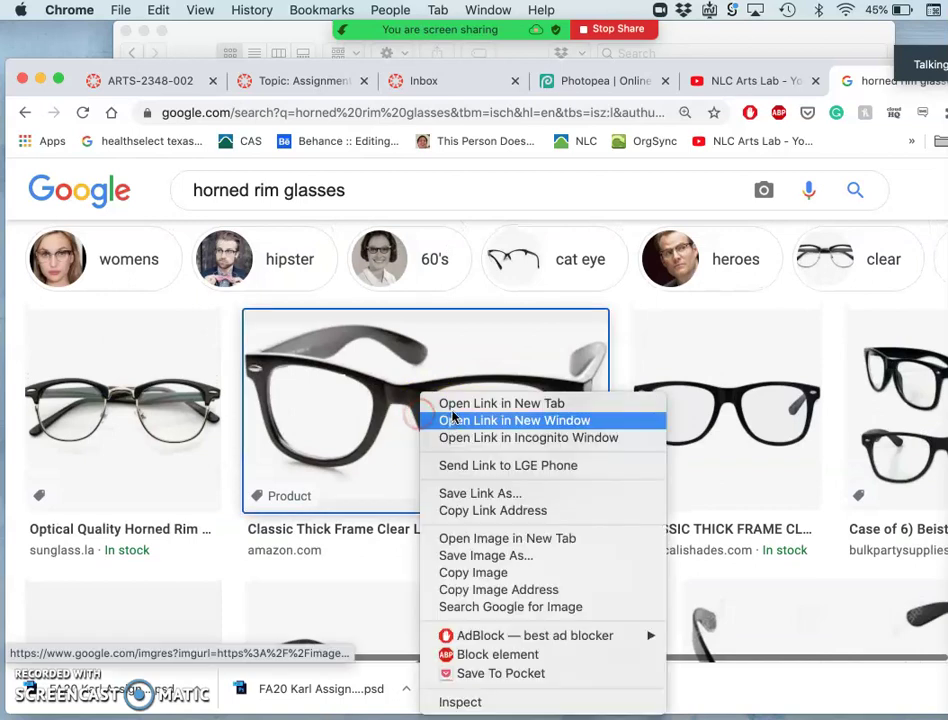
{"action": "left_click", "coordinate": [455, 403]}
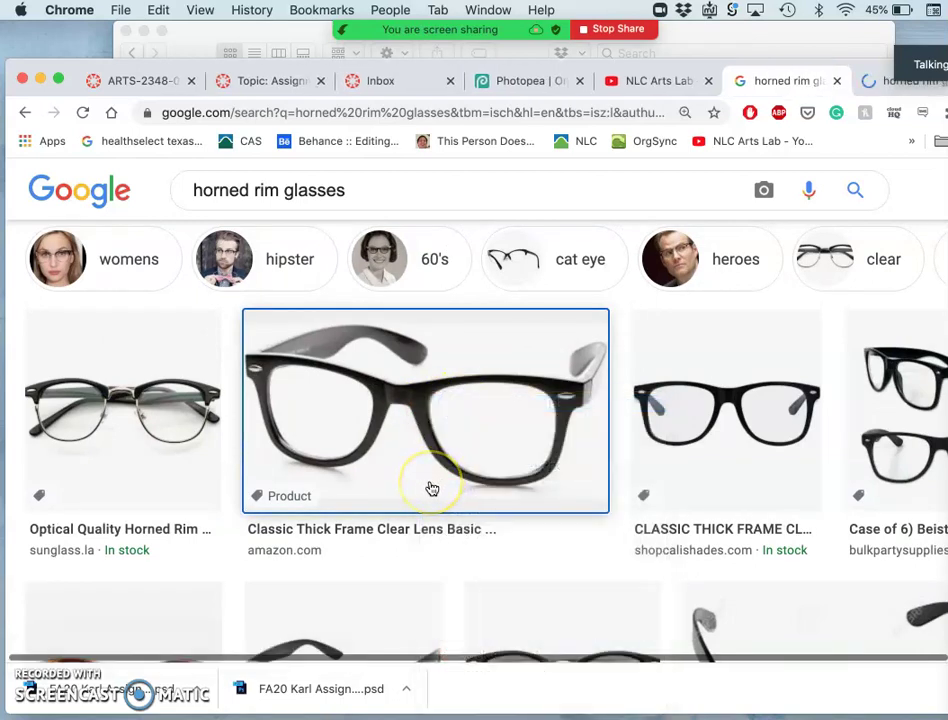
{"action": "scroll", "coordinate": [431, 488], "scroll_direction": "down", "scroll_amount": 8}
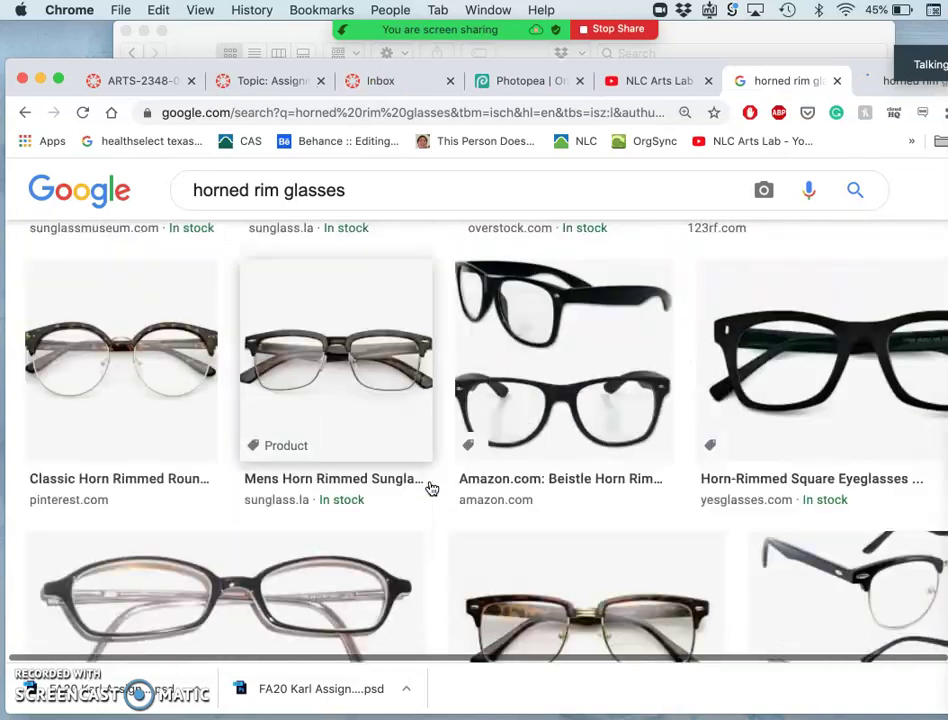
Look through further large image results for other horn-rimmed glasses with suitable frames
{"action": "scroll", "coordinate": [431, 488], "scroll_direction": "down", "scroll_amount": 10}
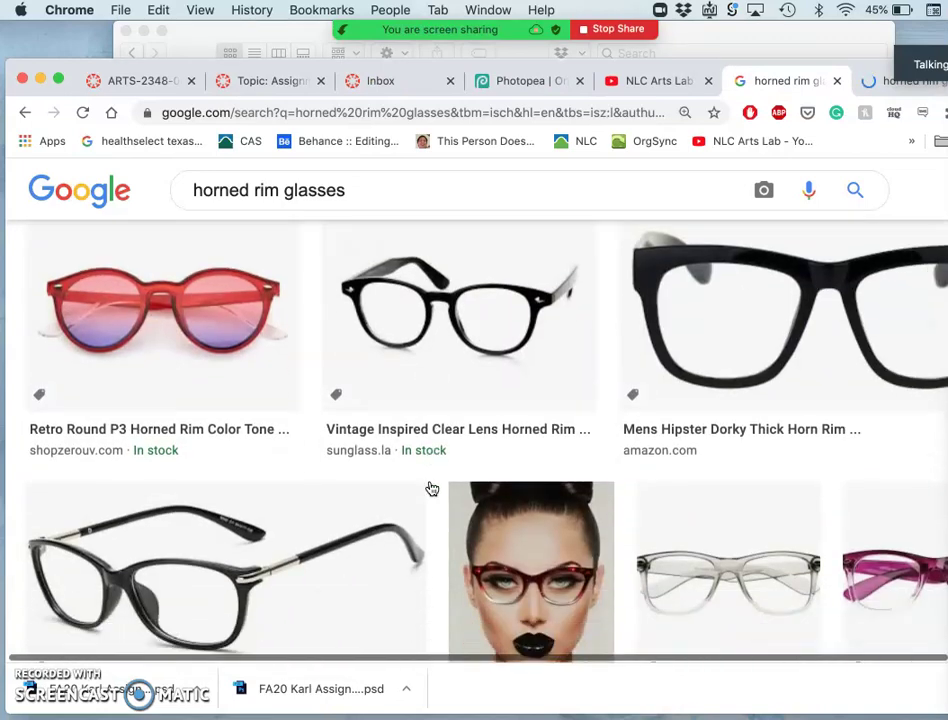
{"action": "scroll", "coordinate": [431, 488], "scroll_direction": "down", "scroll_amount": 1}
{"action": "scroll", "coordinate": [431, 488], "scroll_direction": "up", "scroll_amount": 3}
{"action": "scroll", "coordinate": [431, 488], "scroll_direction": "down", "scroll_amount": 1}
{"action": "scroll", "coordinate": [431, 488], "scroll_direction": "up", "scroll_amount": 2}
{"action": "scroll", "coordinate": [431, 488], "scroll_direction": "down", "scroll_amount": 5}
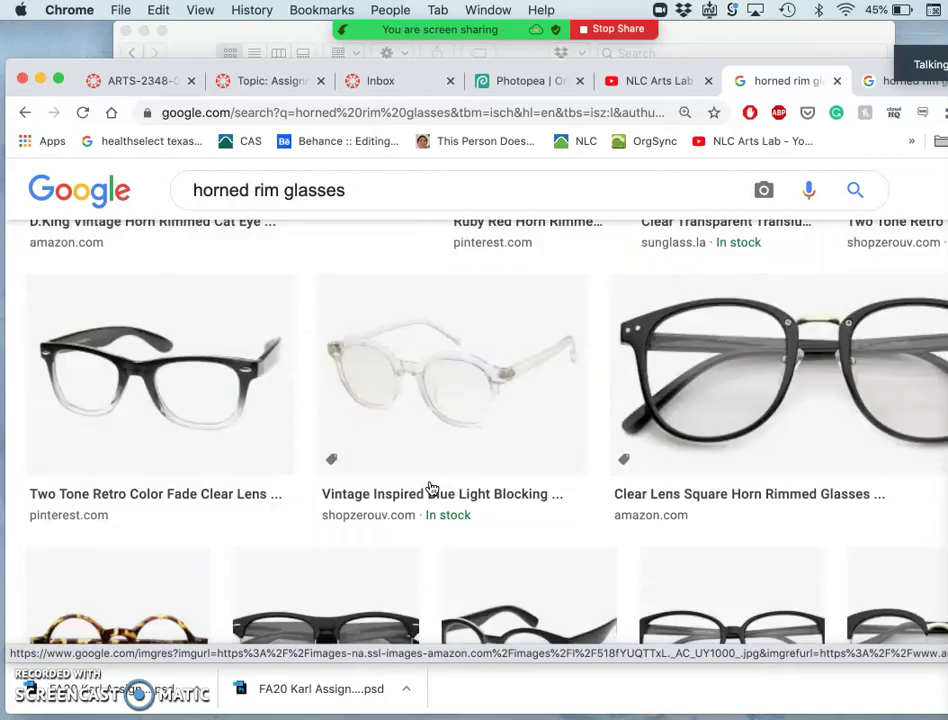
{"action": "scroll", "coordinate": [431, 488], "scroll_direction": "down", "scroll_amount": 9}
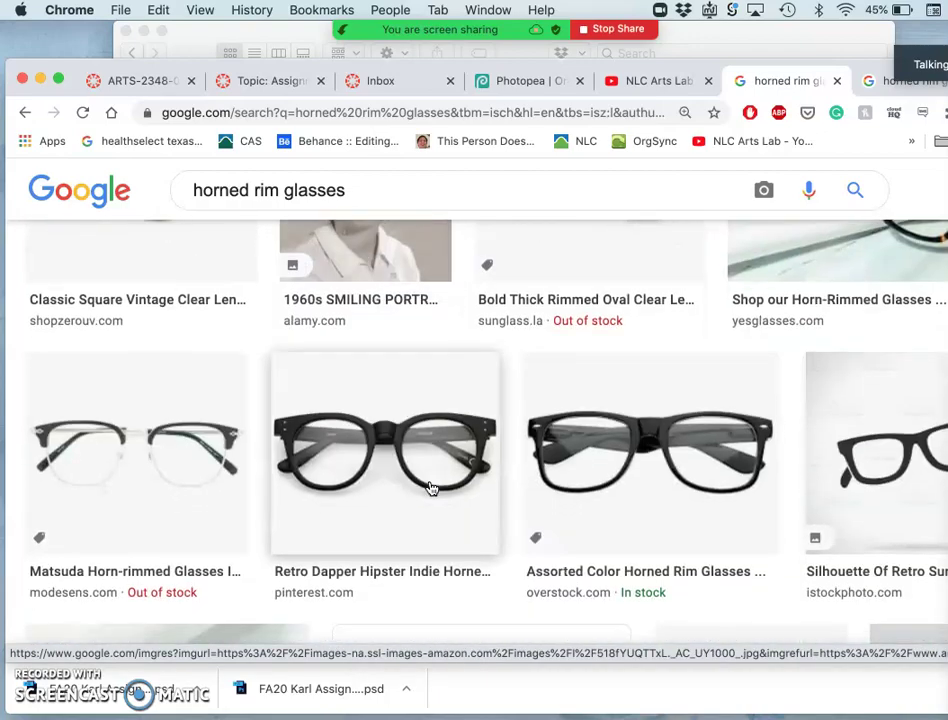
{"action": "scroll", "coordinate": [431, 488], "scroll_direction": "down", "scroll_amount": 8}
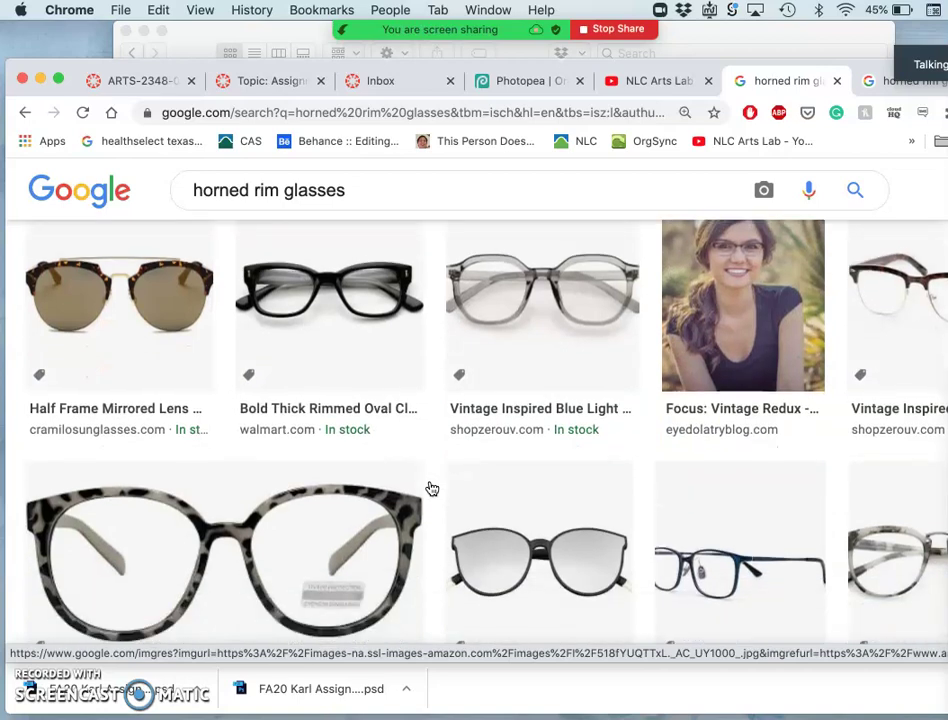
{"action": "scroll", "coordinate": [431, 488], "scroll_direction": "down", "scroll_amount": 8}
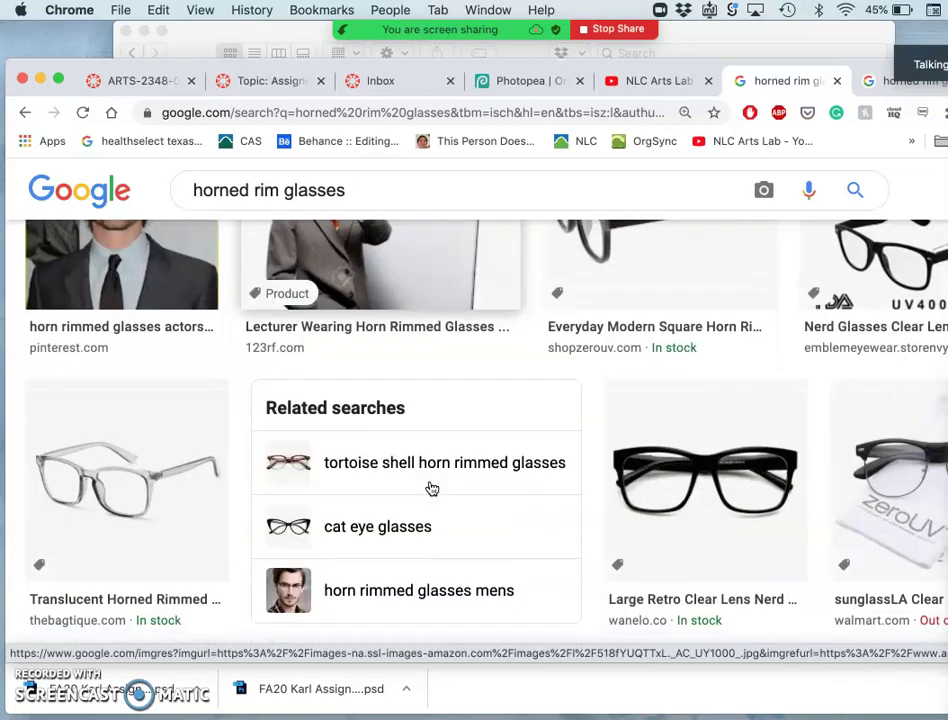
Go to the opened Amazon.com result for the black Classic Thick Frame glasses and open its full-size image in a new tab
{"action": "left_click", "coordinate": [882, 89]}
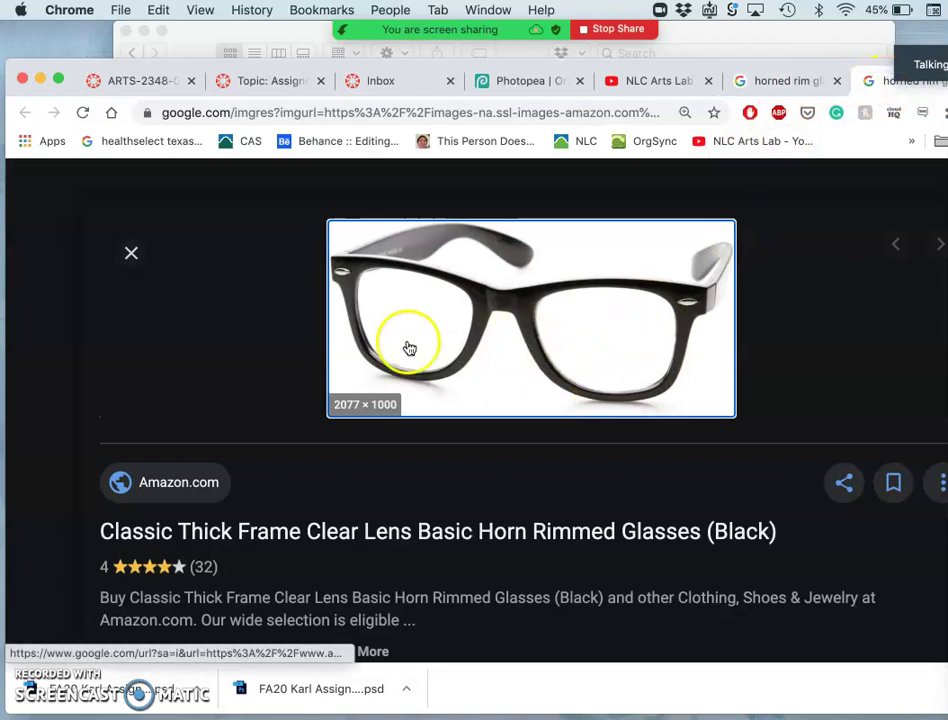
{"action": "right_click", "coordinate": [457, 355]}
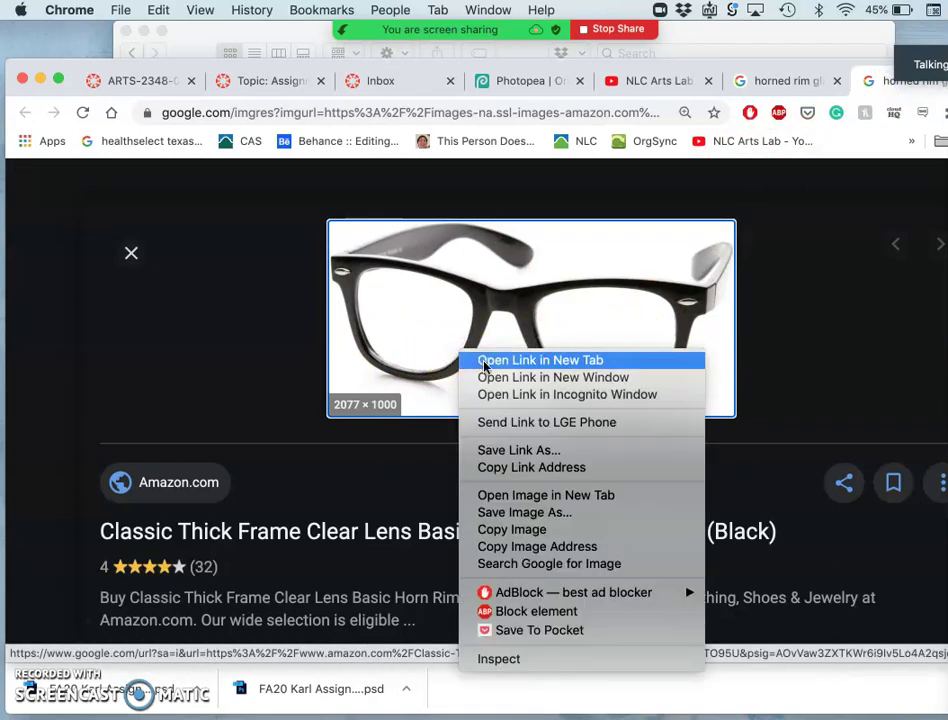
{"action": "left_click", "coordinate": [503, 496]}
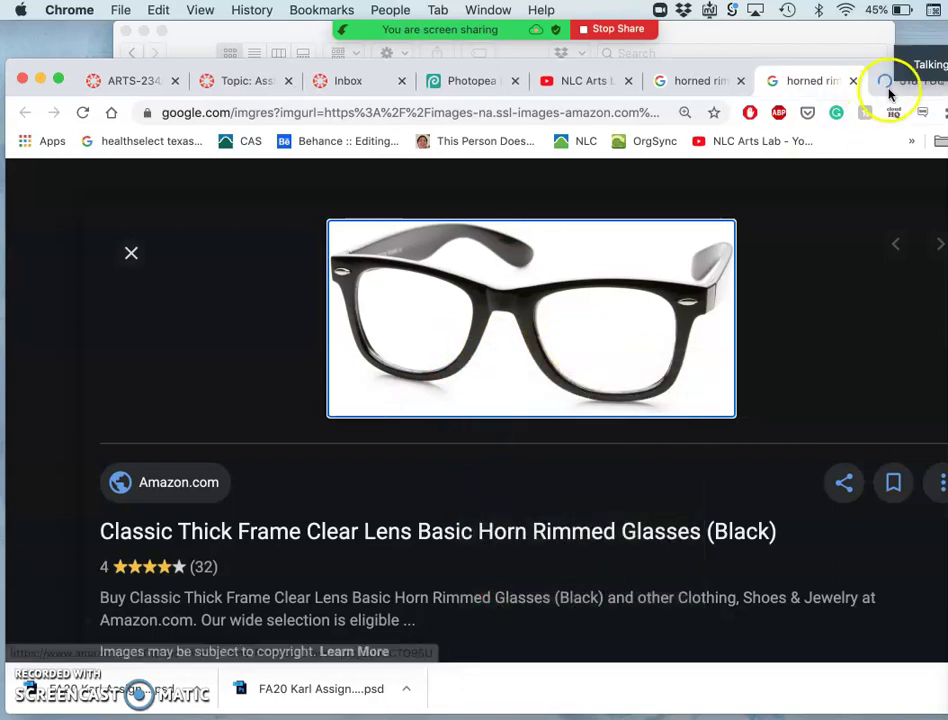